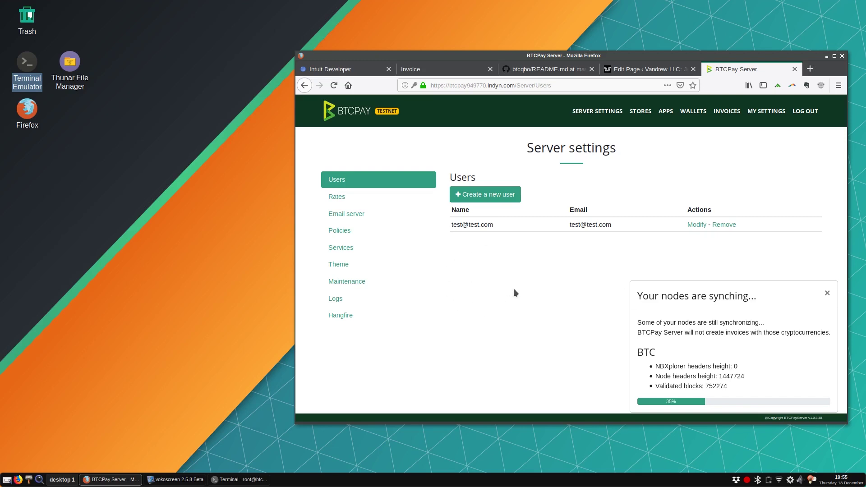
# - Open the BTCPay server's Maintenance settings, then show the btcqbo README activation commands alongside the terminal window
pyautogui.click(404, 283)
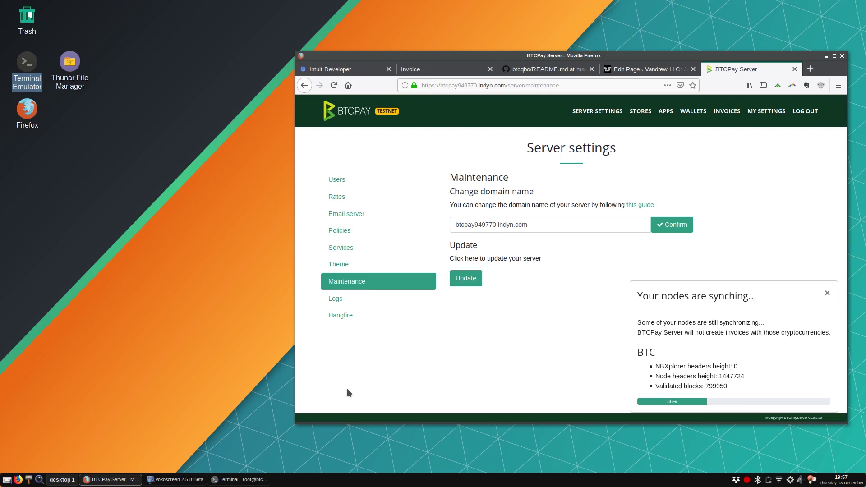
pyautogui.hotkey('alt', 'Tab')
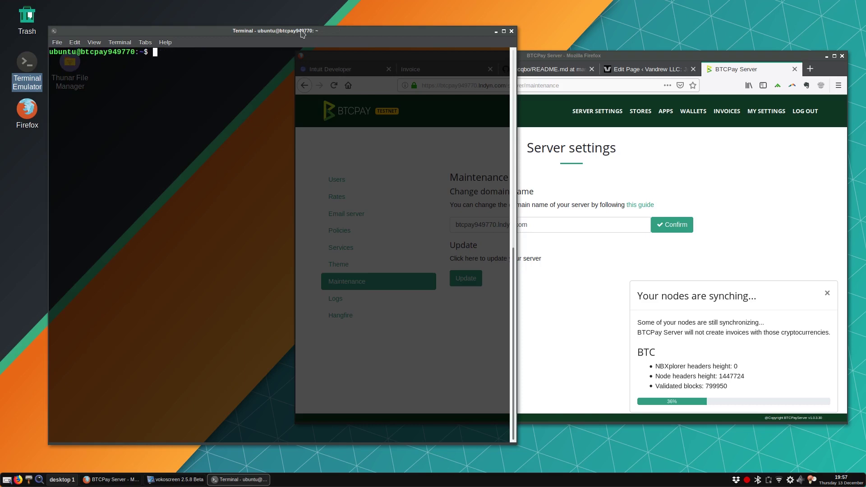
pyautogui.moveTo(302, 34); pyautogui.dragTo(294, 35)
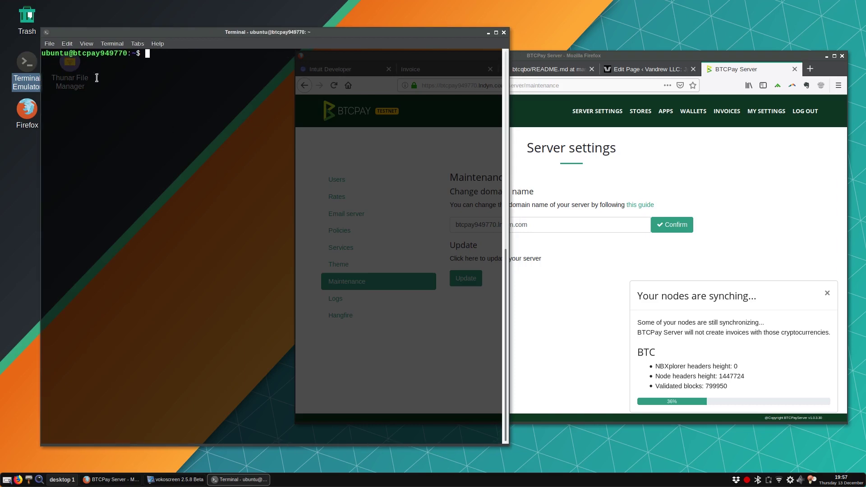
pyautogui.click(592, 340)
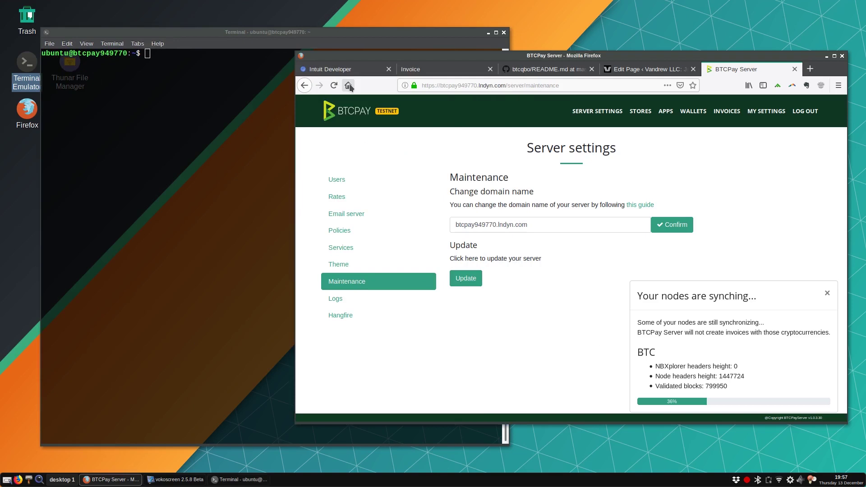
pyautogui.click(544, 70)
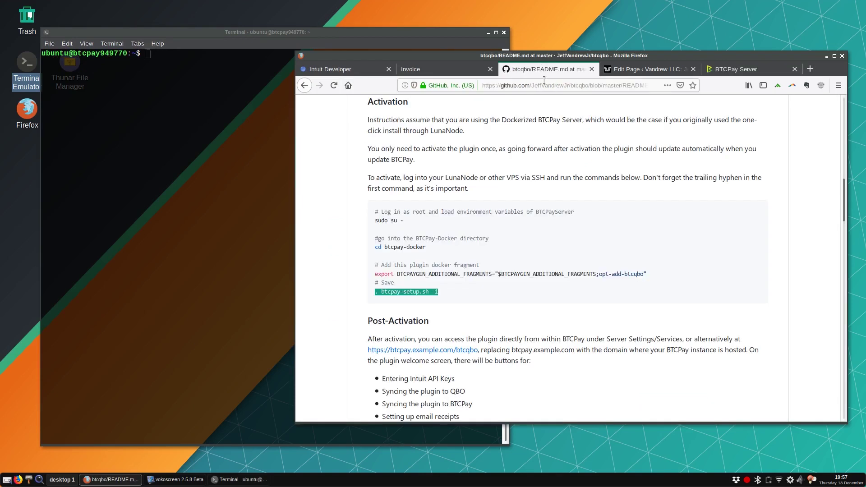
# - Switch to the terminal and log in as root with the README's "sudo su -" command
pyautogui.click(224, 33)
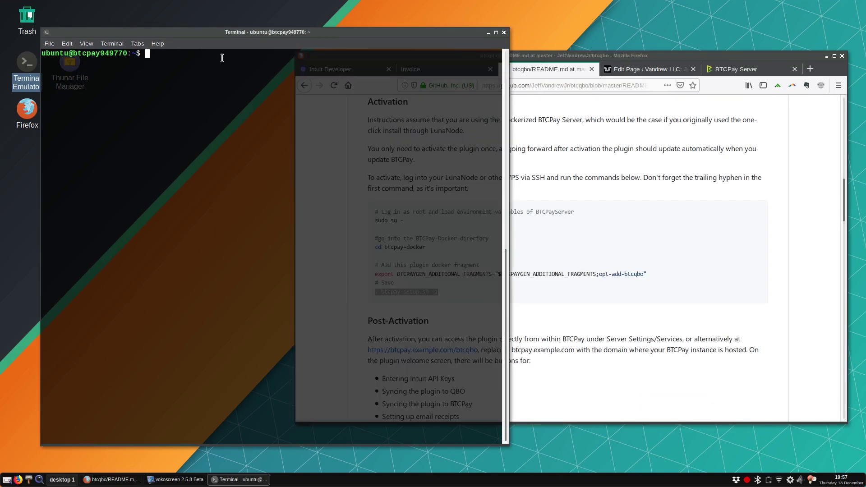
pyautogui.click(575, 231)
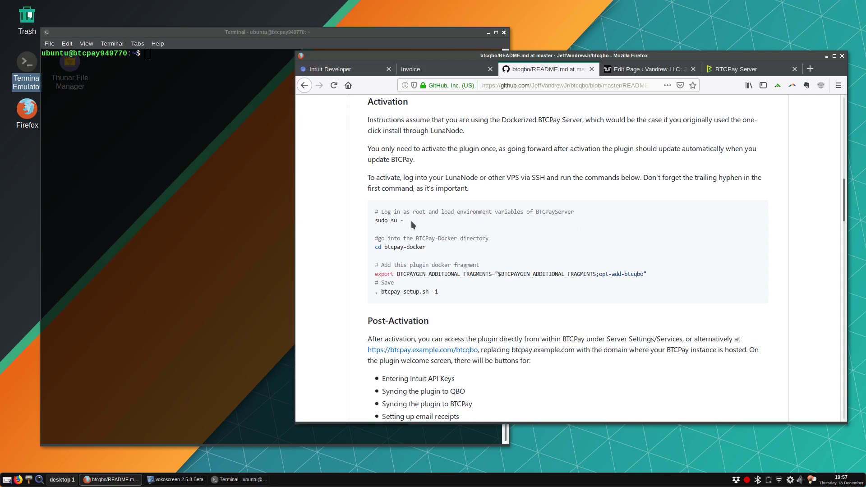
pyautogui.moveTo(409, 221); pyautogui.dragTo(369, 221)
pyautogui.click(177, 95)
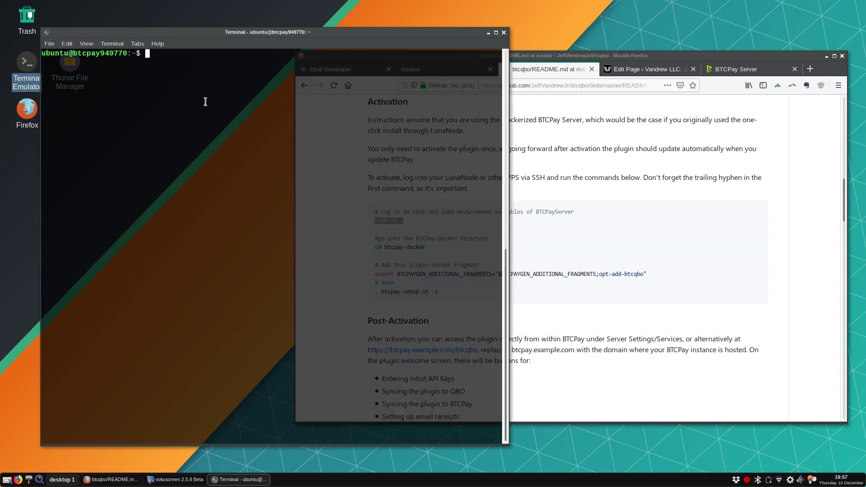
pyautogui.write('sudo su -')
pyautogui.press('Return')
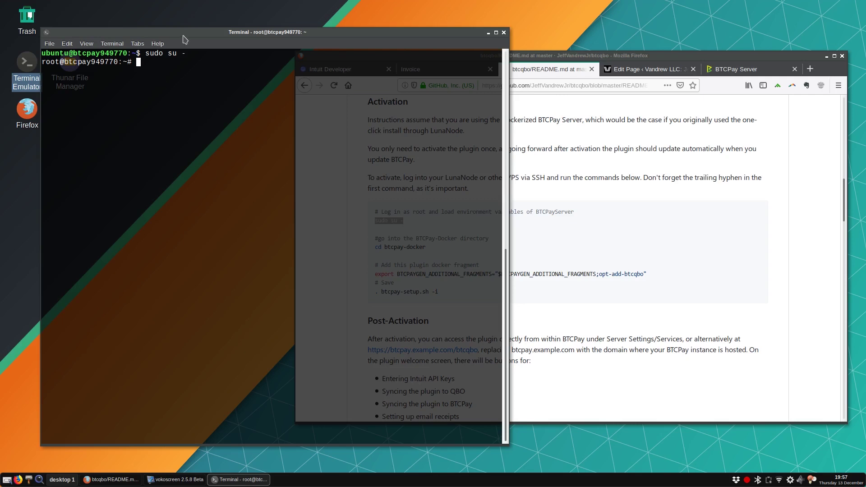
# - Change the terminal's working directory to btcpayserver-docker/
pyautogui.write('cd btc')
pyautogui.press('Tab')
pyautogui.press('Return')
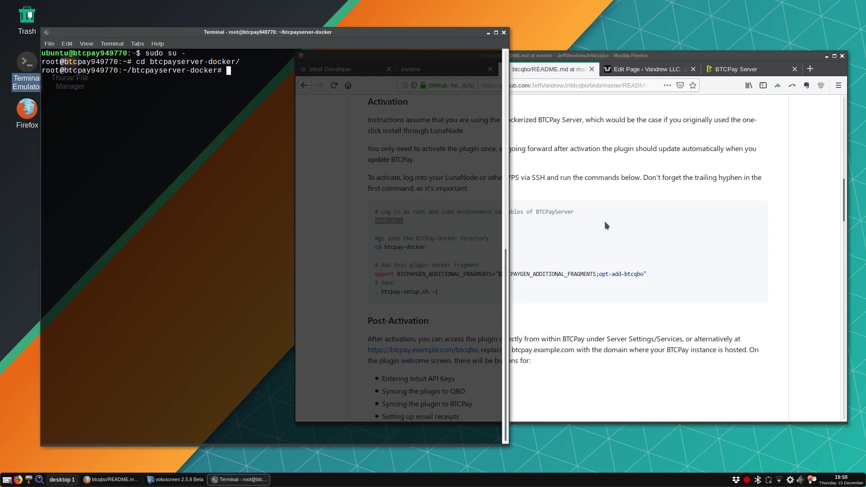
# - Copy the README's export command that appends opt-add-btcqbo to BTCPAYGEN_ADDITIONAL_FRAGMENTS and run it in the terminal
pyautogui.click(408, 260)
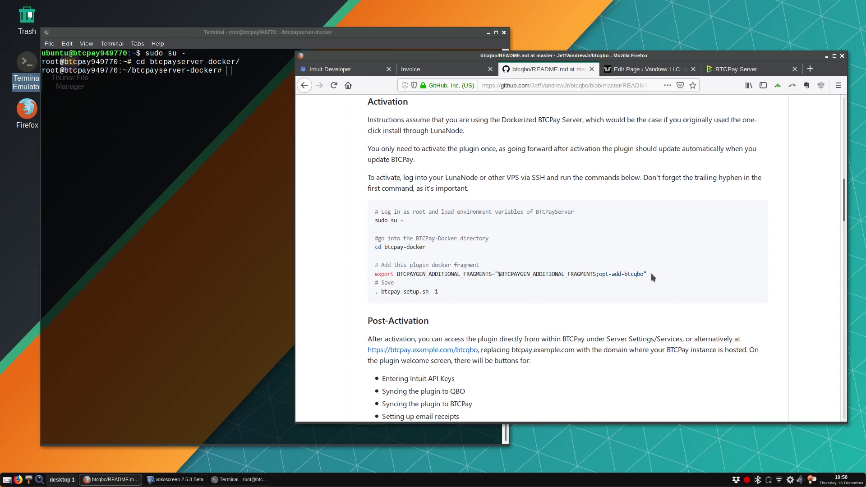
pyautogui.moveTo(653, 274); pyautogui.dragTo(372, 273)
pyautogui.rightClick(388, 274)
pyautogui.click(400, 281)
pyautogui.click(221, 91)
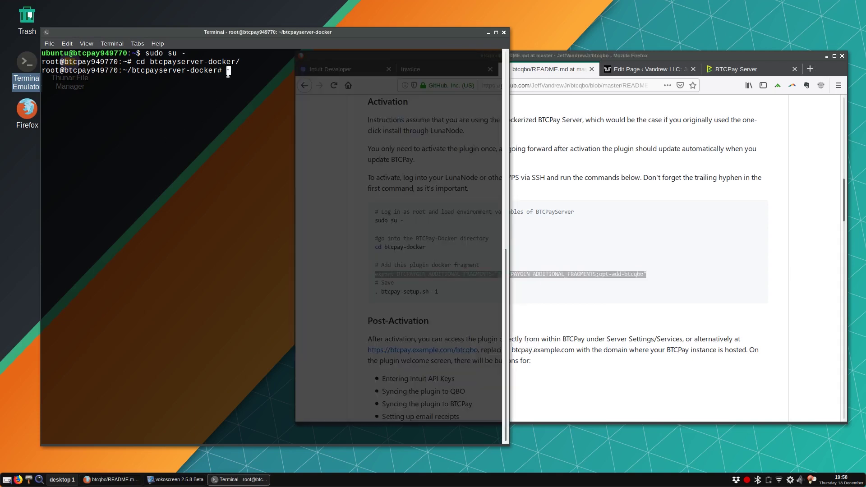
pyautogui.rightClick(228, 73)
pyautogui.click(278, 130)
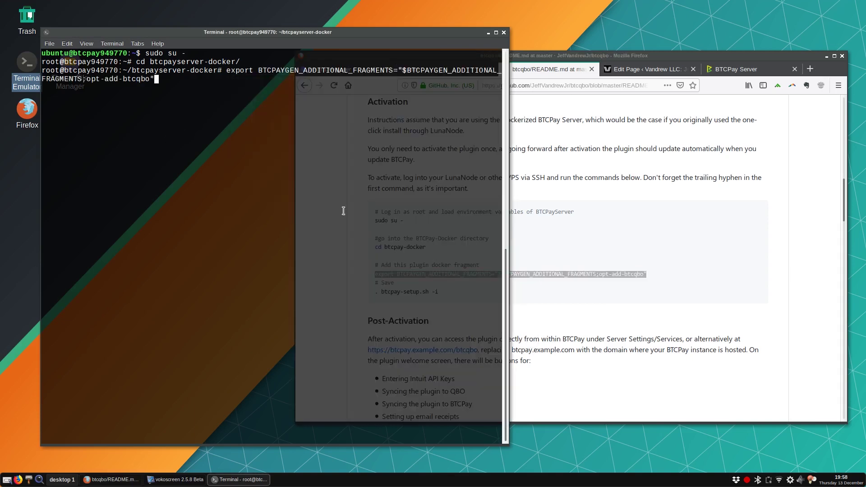
pyautogui.press('Return')
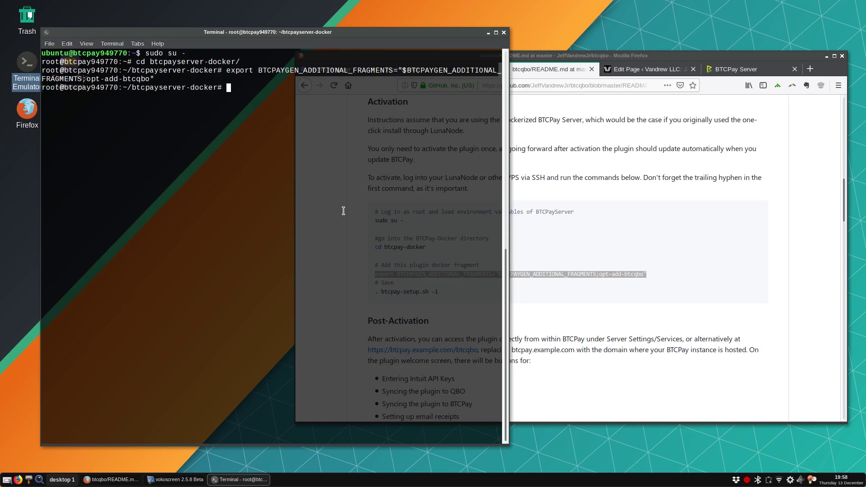
# - Copy ". btcpay-setup.sh -i" from the README to the terminal prompt without running it, and minimize the terminal
pyautogui.click(541, 297)
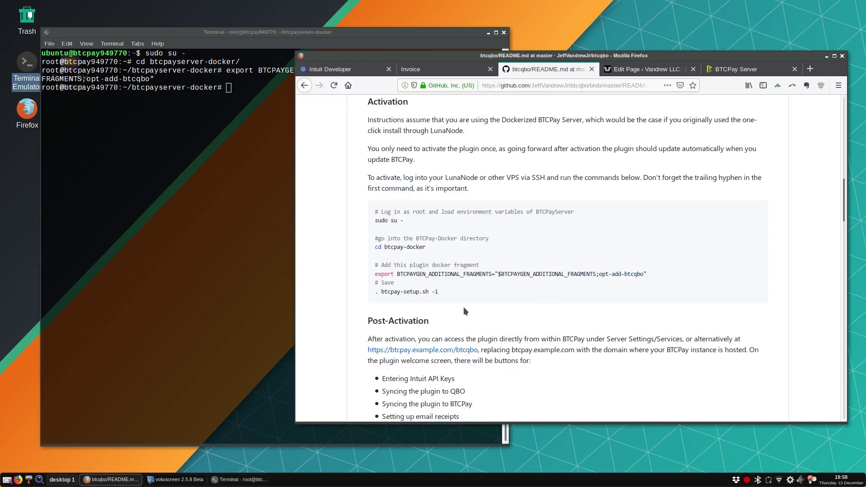
pyautogui.moveTo(459, 293); pyautogui.dragTo(376, 293)
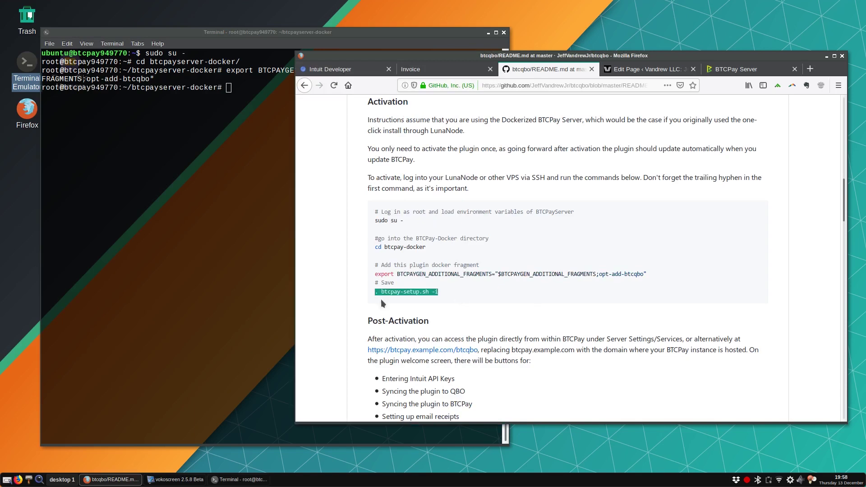
pyautogui.rightClick(392, 293)
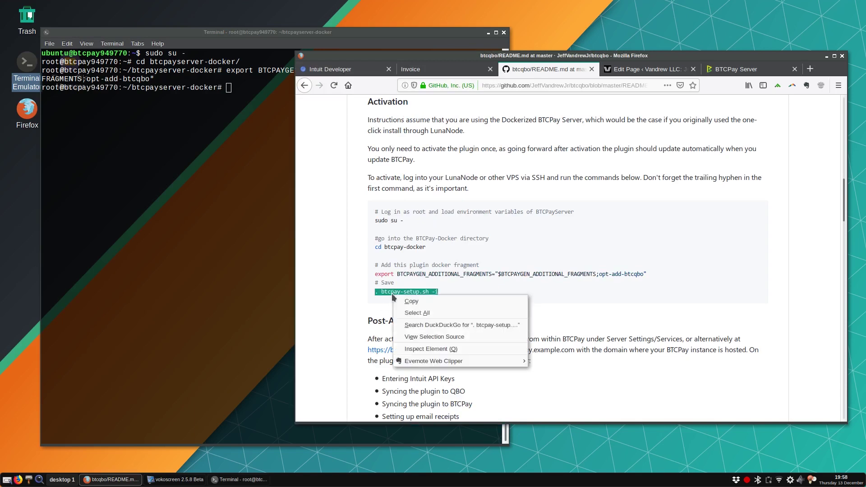
pyautogui.click(406, 300)
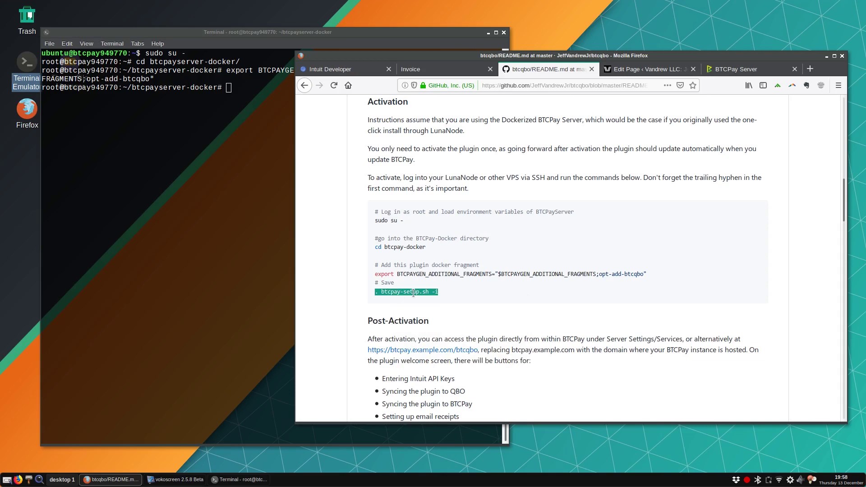
pyautogui.click(215, 207)
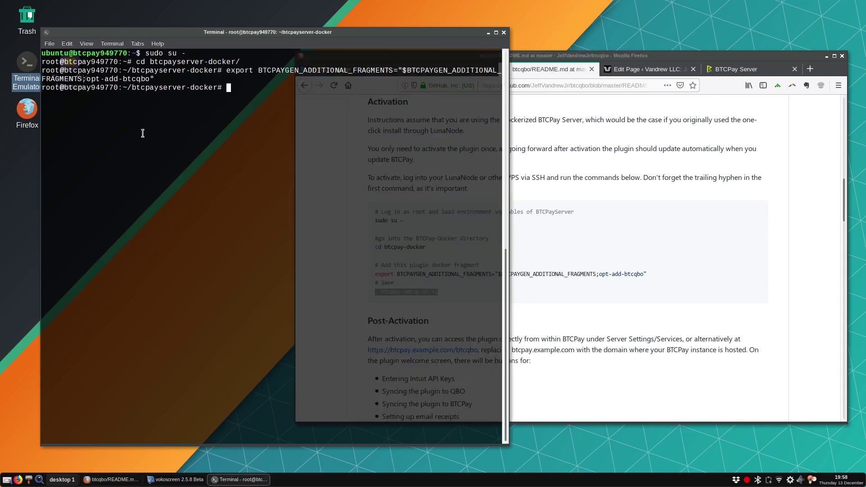
pyautogui.rightClick(228, 90)
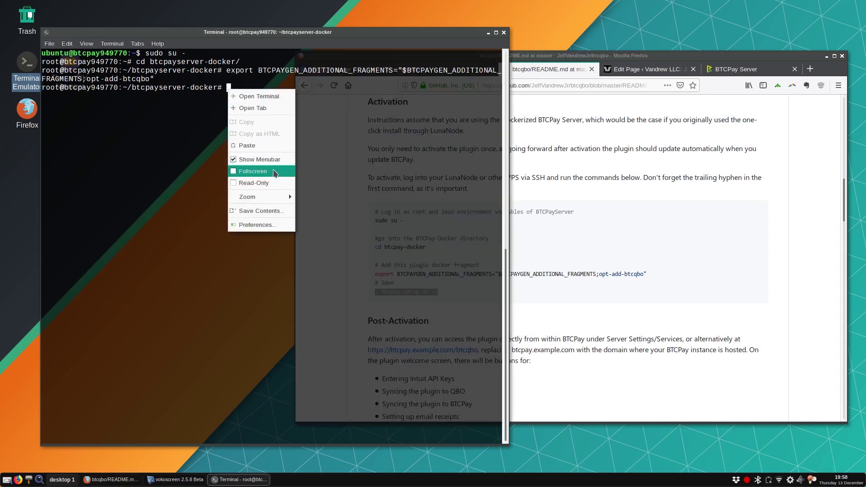
pyautogui.click(247, 146)
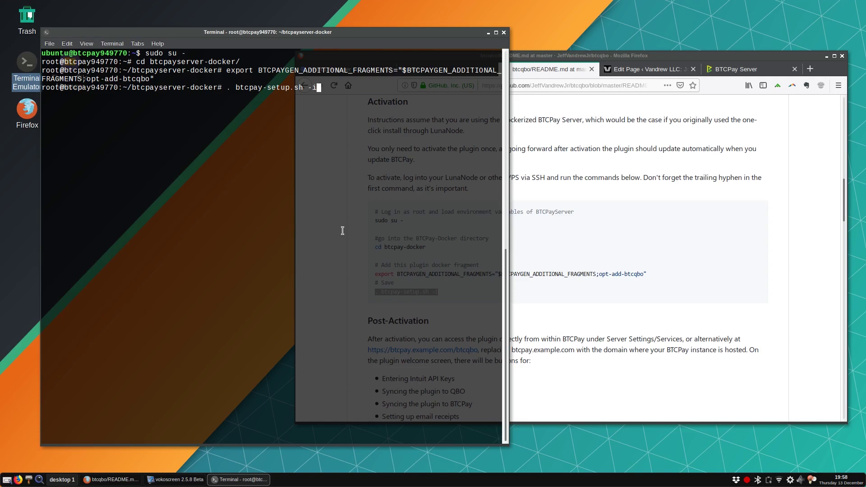
pyautogui.click(487, 33)
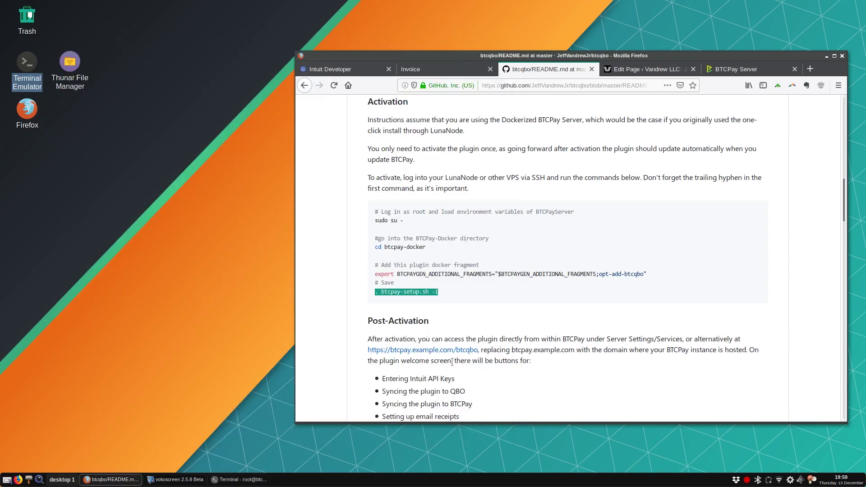
# - Open the Quickbooks Online Connector's information page from the BTCPay server's Services settings
pyautogui.click(736, 72)
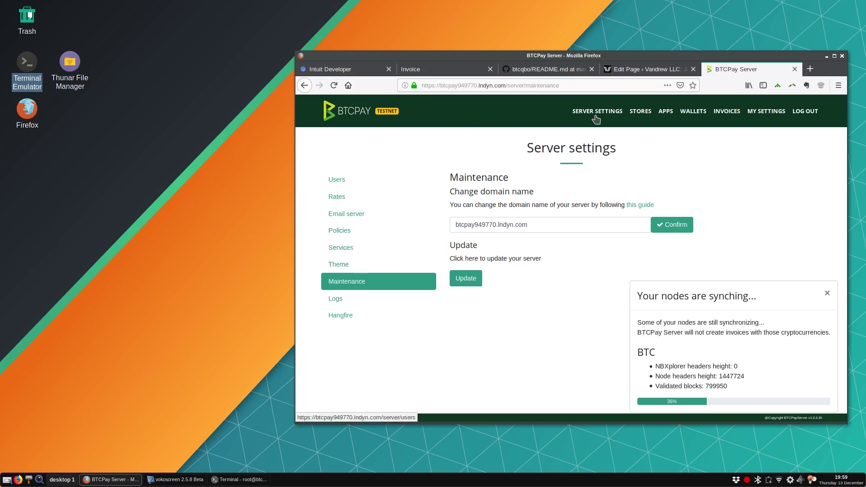
pyautogui.click(347, 249)
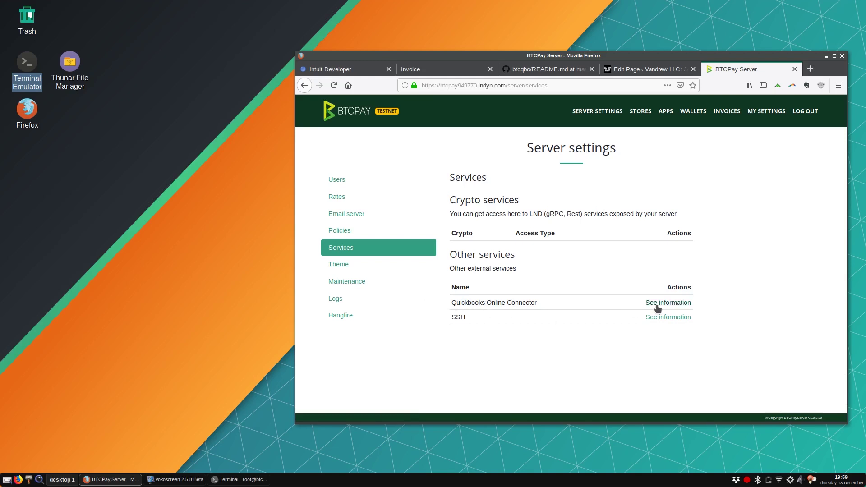
pyautogui.click(670, 304)
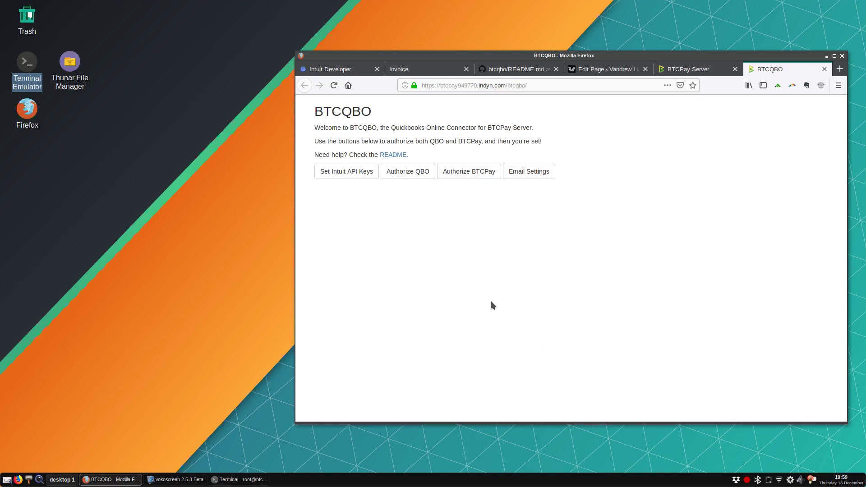
# - On the Intuit Developer site, create a new app from scratch using the QuickBooks Accounting API
pyautogui.click(330, 70)
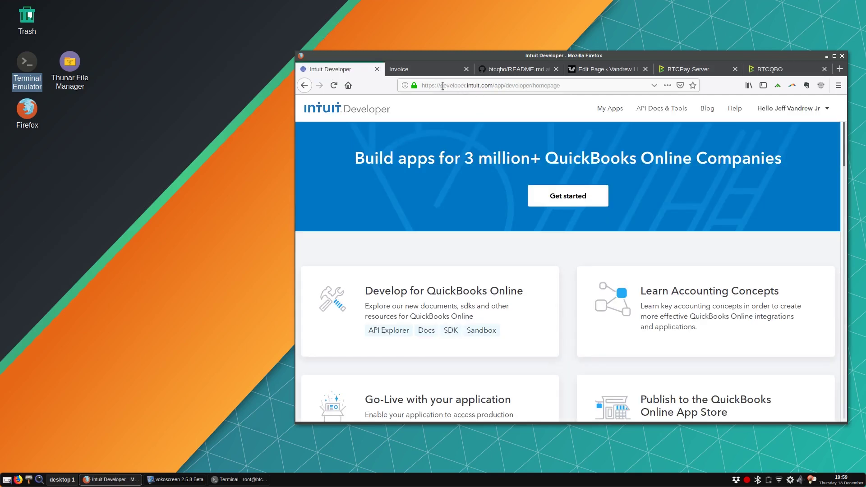
pyautogui.moveTo(441, 86); pyautogui.dragTo(493, 86)
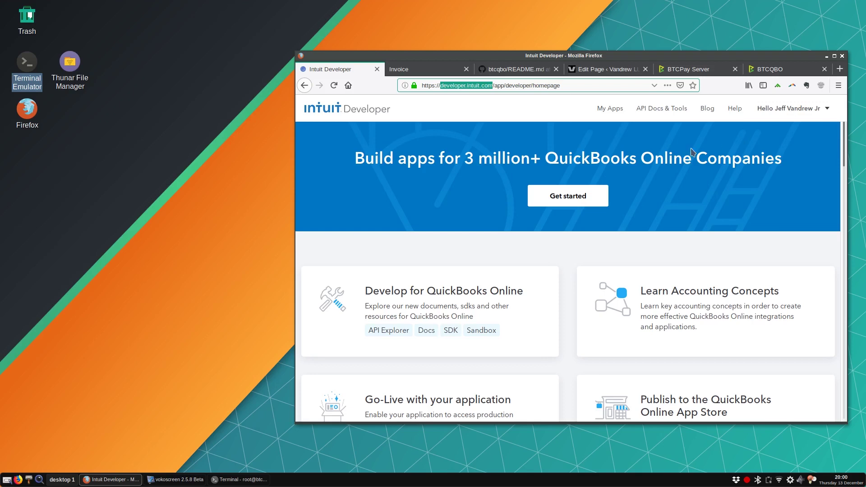
pyautogui.click(614, 115)
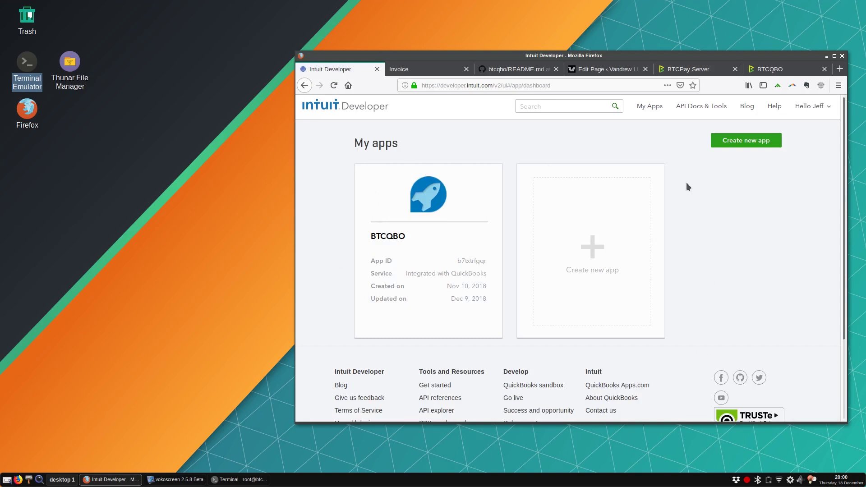
pyautogui.click(751, 144)
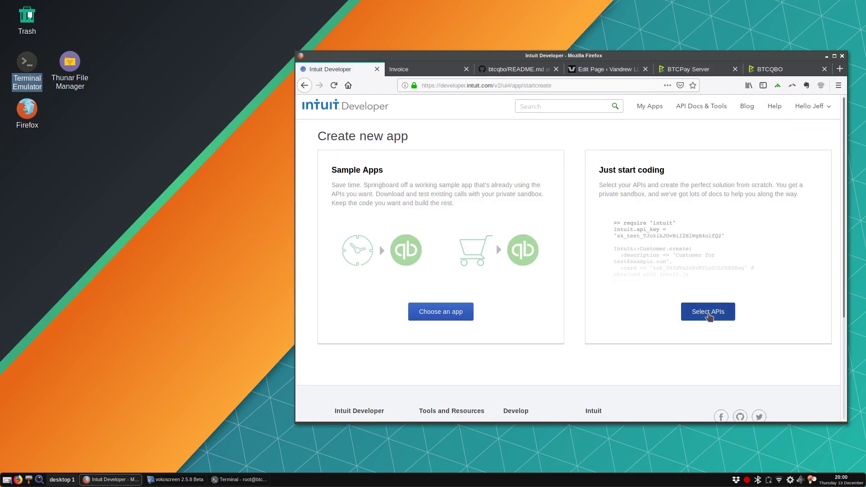
pyautogui.click(708, 314)
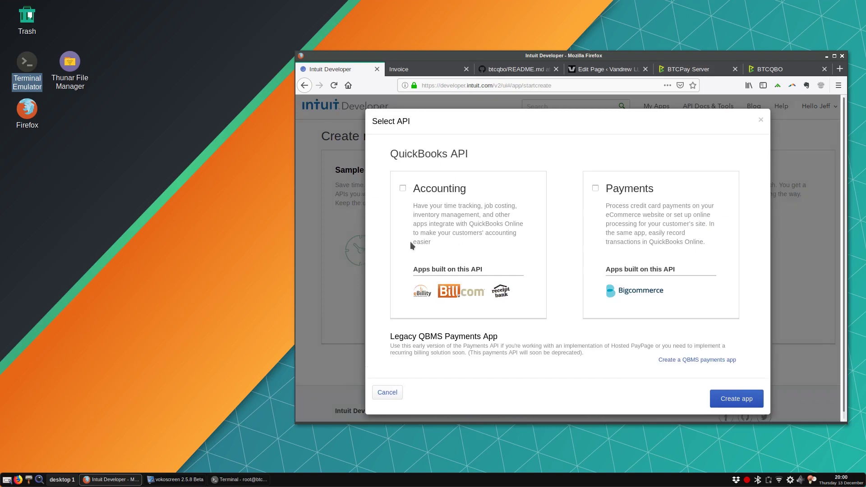
pyautogui.click(403, 188)
pyautogui.click(734, 401)
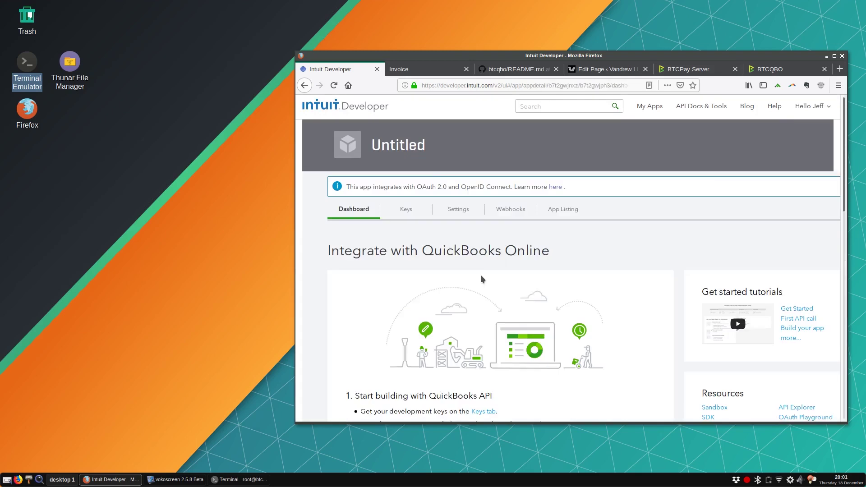
# - Rename the untitled Intuit app as BTCQBO2 in its settings and save the change
pyautogui.click(459, 210)
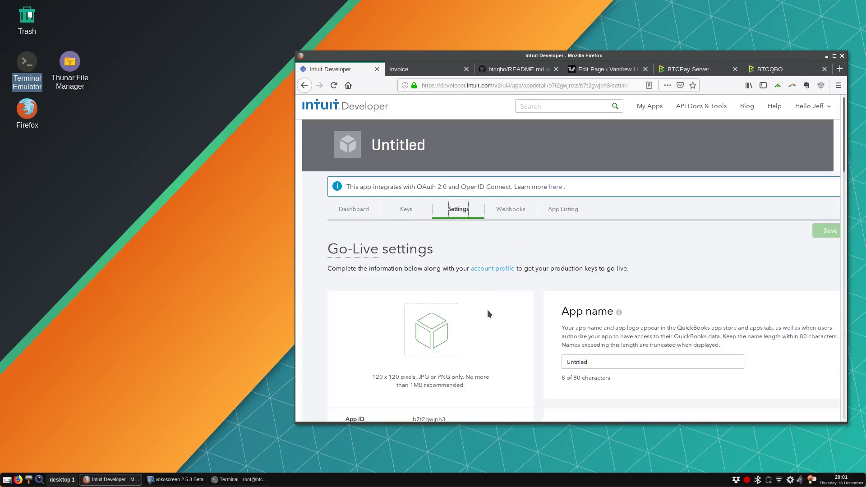
pyautogui.scroll(-3, 487, 309)
pyautogui.click(624, 235)
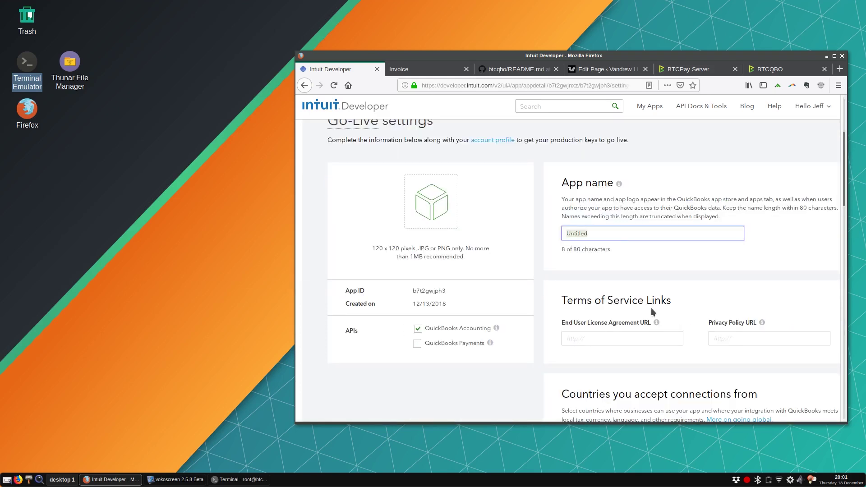
pyautogui.write('BTCQV')
pyautogui.press('BackSpace')
pyautogui.write('BO2')
pyautogui.scroll(3, 651, 307)
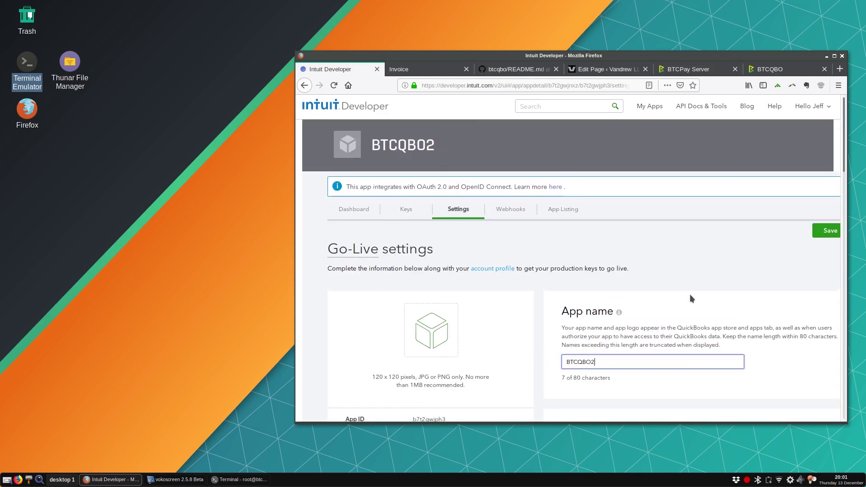
pyautogui.click(826, 235)
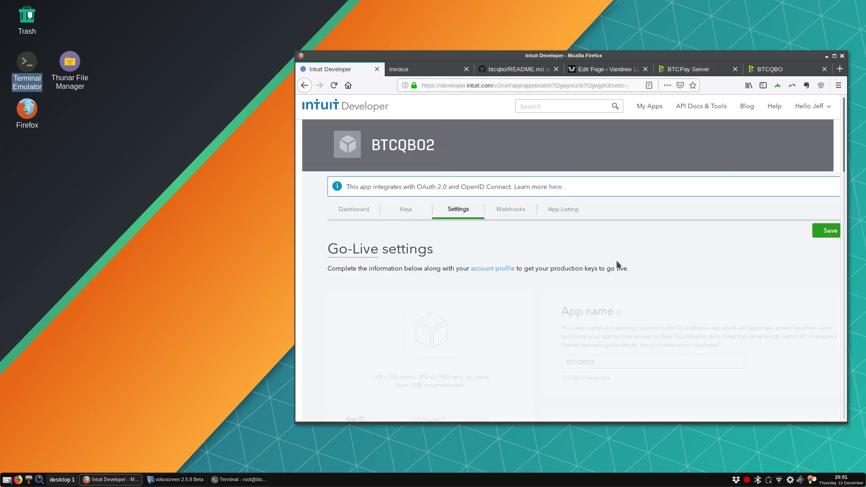
# - Open the BTCQBO2 app's keys page and examine the development keys and the requirements for unlocking production keys
pyautogui.scroll(-3, 389, 250)
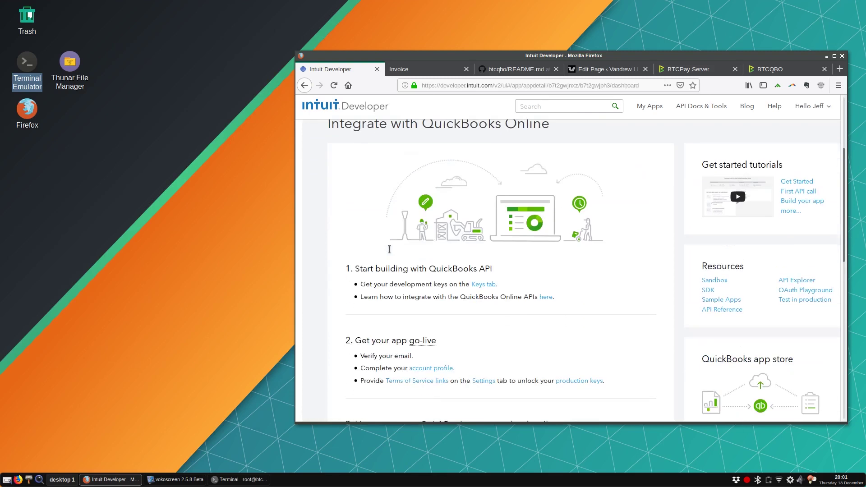
pyautogui.scroll(3, 416, 208)
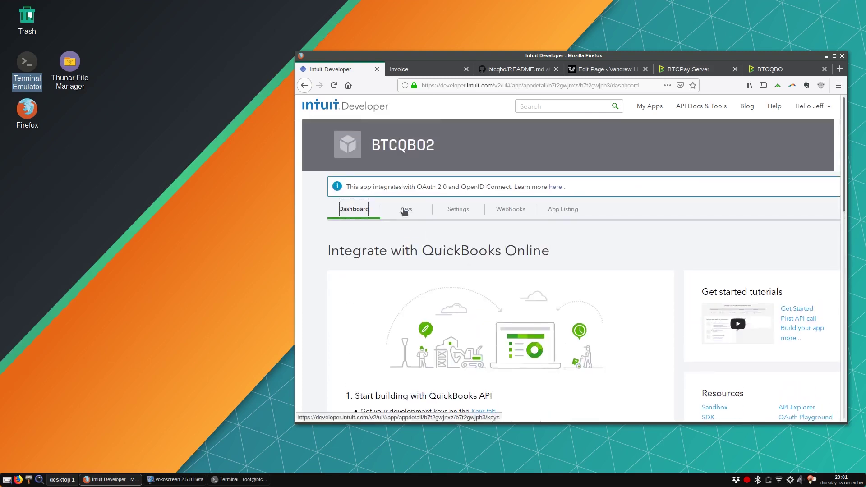
pyautogui.click(405, 210)
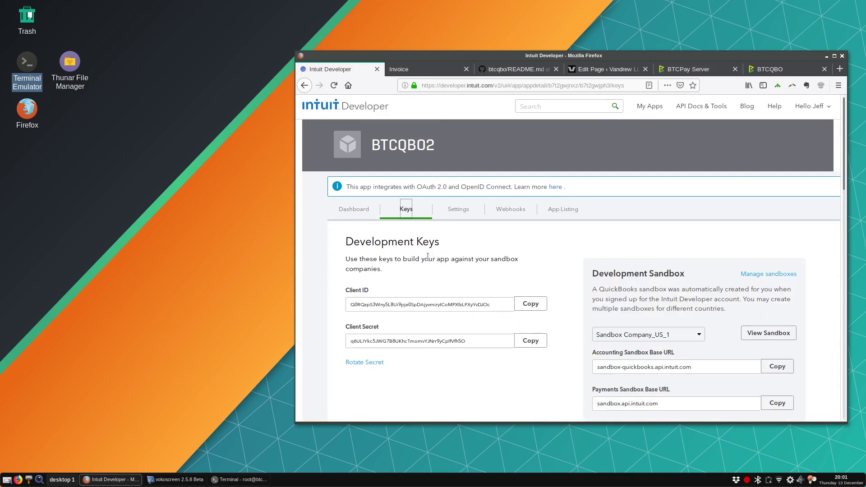
pyautogui.scroll(-5, 427, 256)
pyautogui.scroll(3, 427, 257)
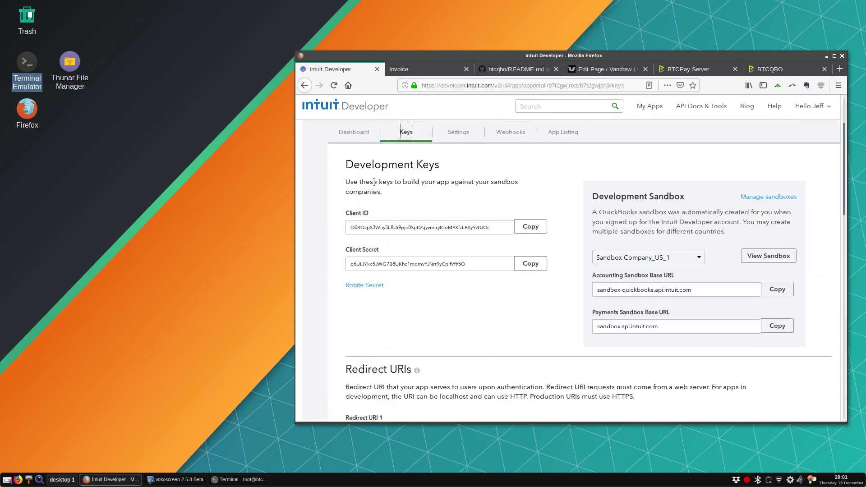
pyautogui.scroll(-3, 424, 264)
pyautogui.scroll(-4, 424, 263)
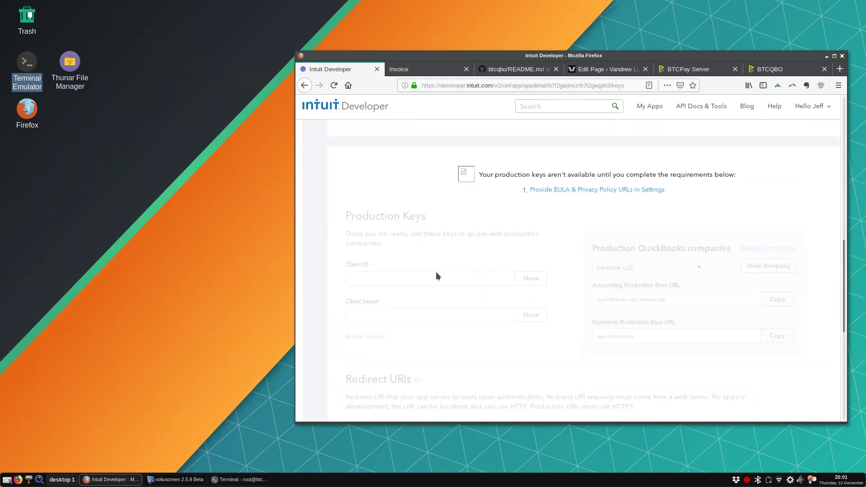
pyautogui.scroll(-4, 415, 334)
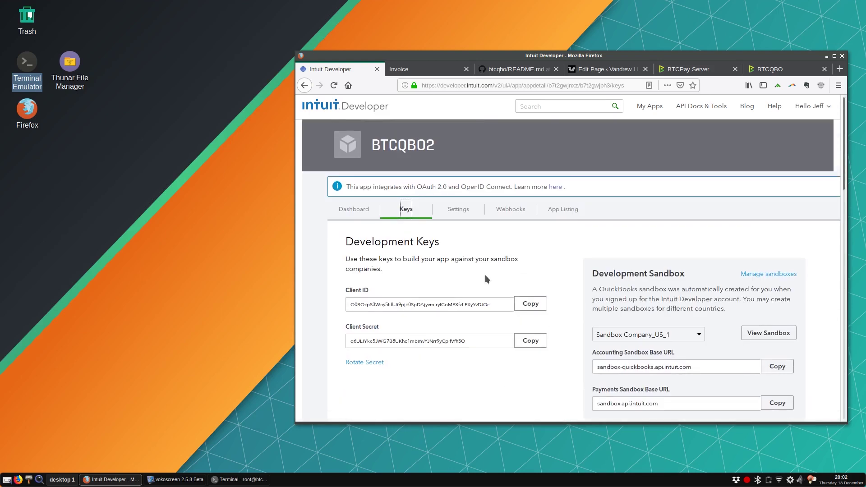
pyautogui.scroll(-10, 486, 274)
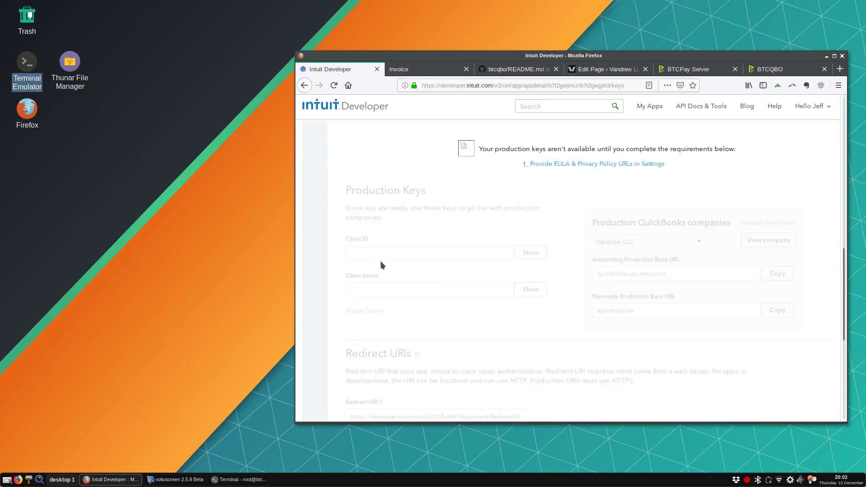
pyautogui.scroll(10, 422, 288)
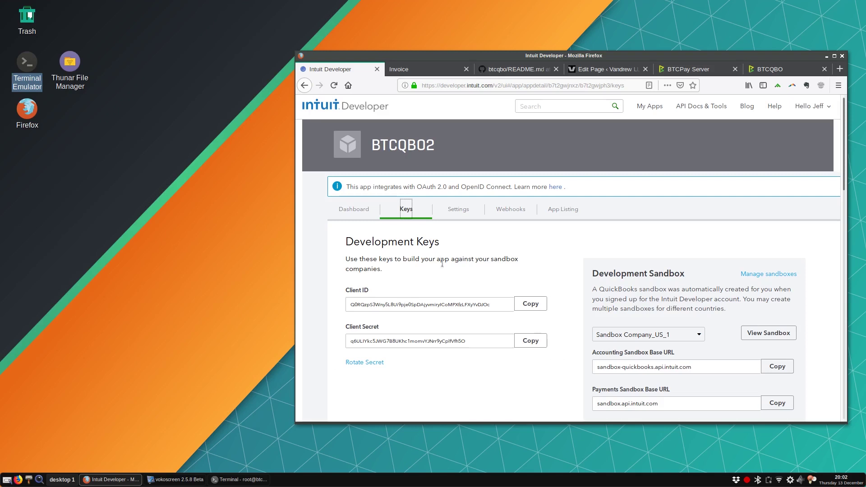
pyautogui.scroll(-3, 456, 328)
pyautogui.scroll(-7, 456, 325)
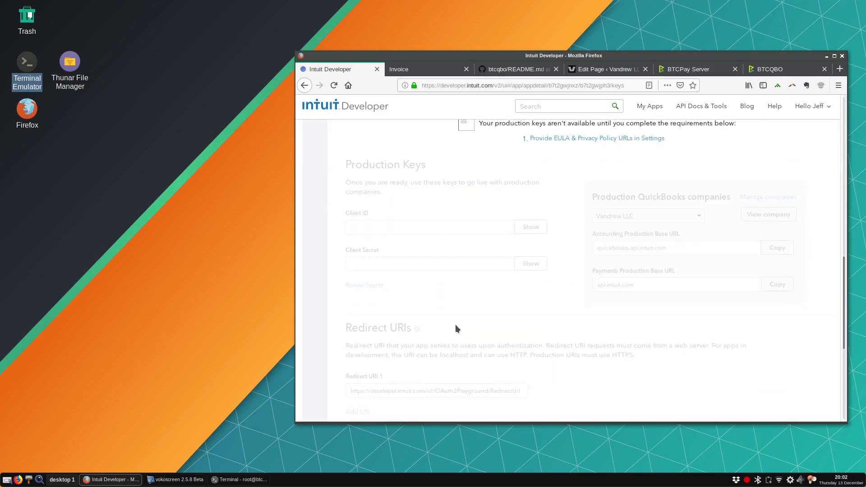
pyautogui.scroll(3, 450, 321)
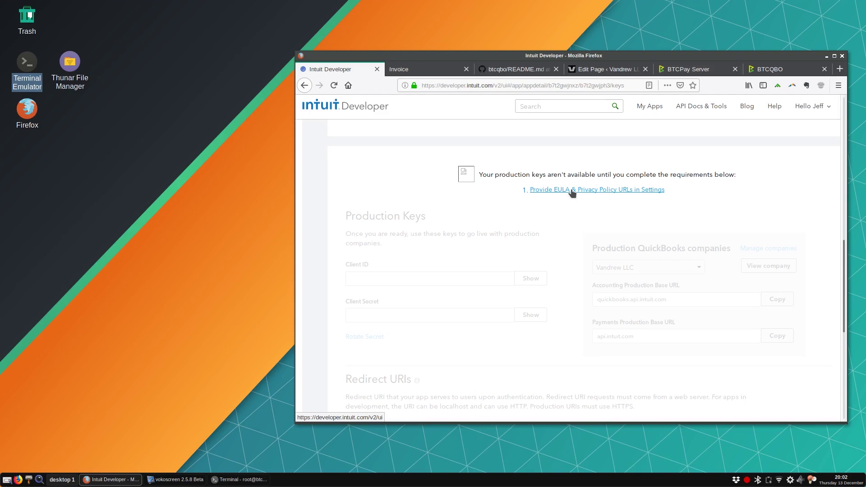
# - Open the EULA and privacy policy URL settings from the production keys requirement, and copy the privacy-sample link from the README
pyautogui.click(573, 191)
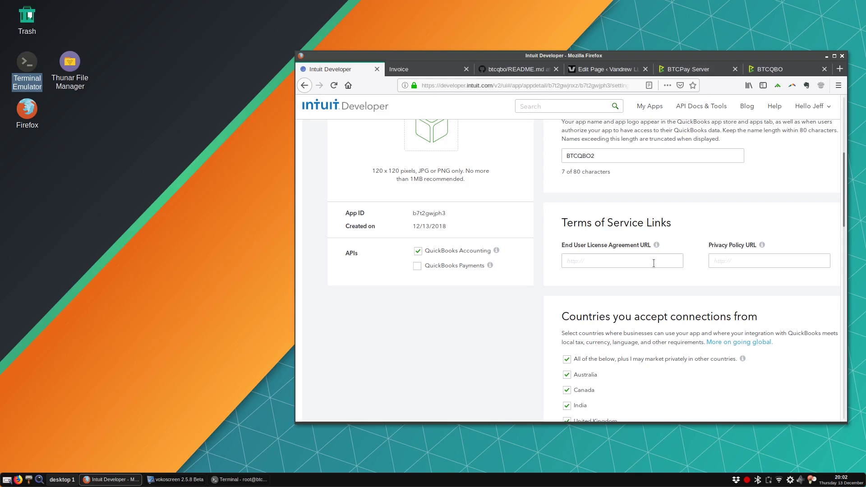
pyautogui.click(576, 258)
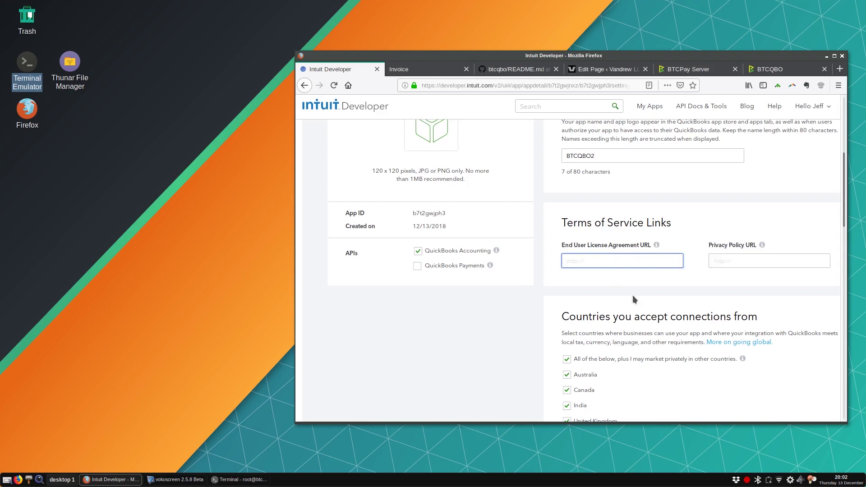
pyautogui.click(514, 69)
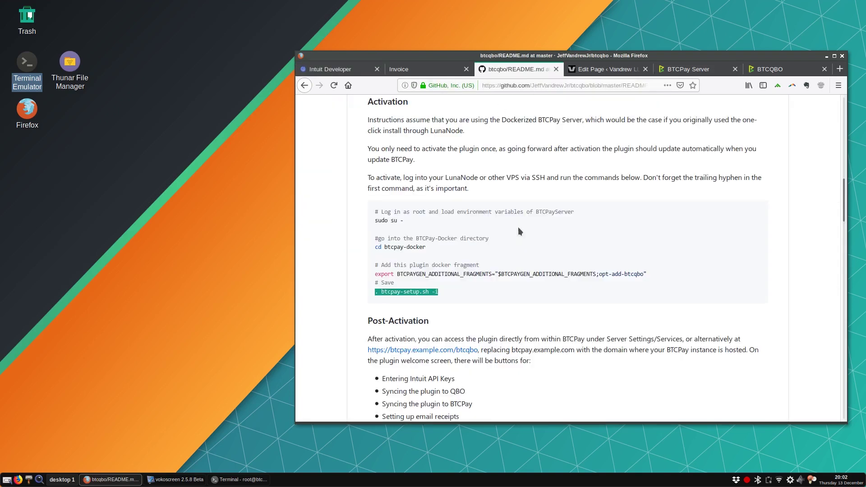
pyautogui.scroll(10, 522, 368)
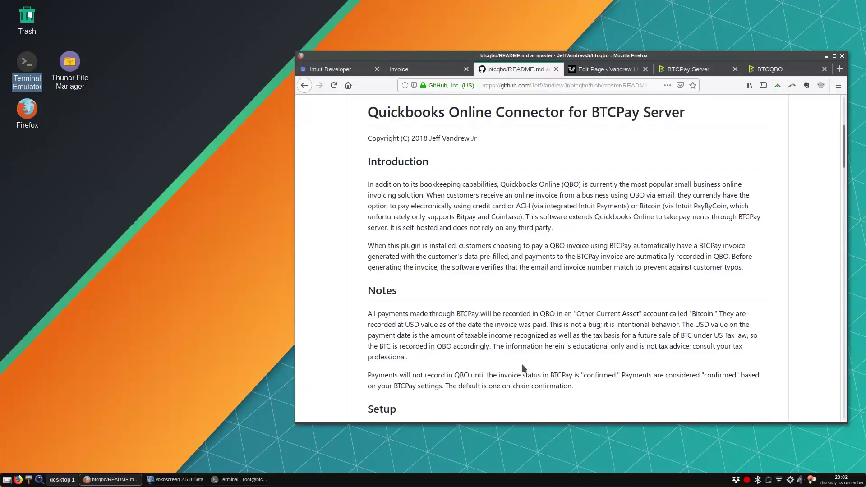
pyautogui.scroll(-10, 523, 369)
pyautogui.scroll(-5, 523, 364)
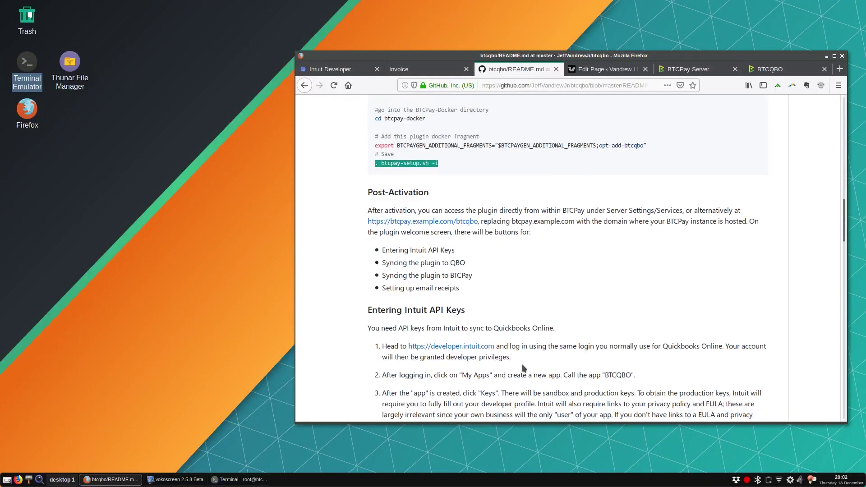
pyautogui.scroll(-3, 522, 364)
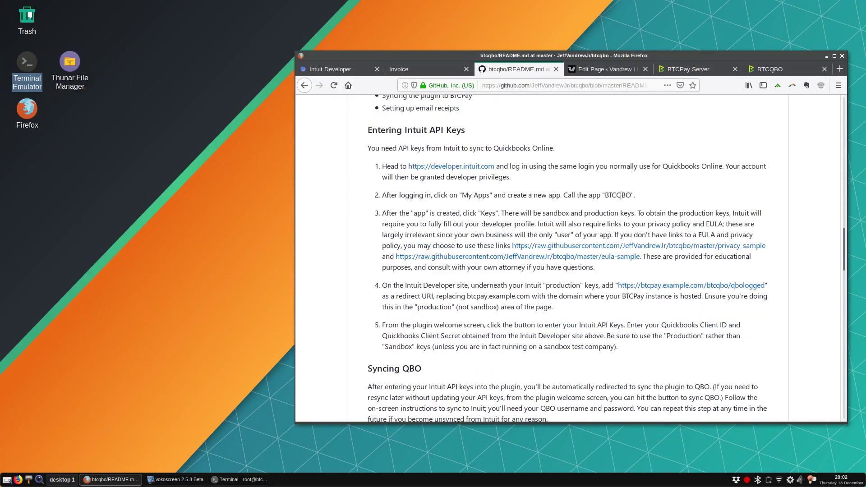
pyautogui.rightClick(562, 251)
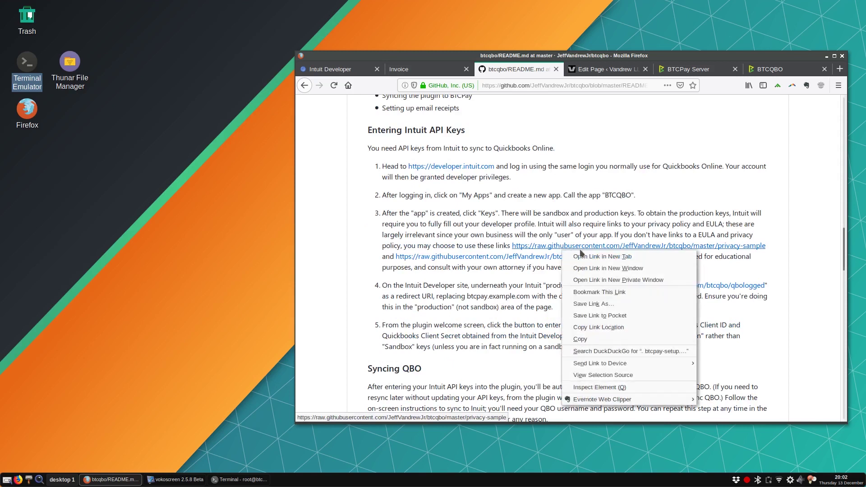
pyautogui.click(605, 328)
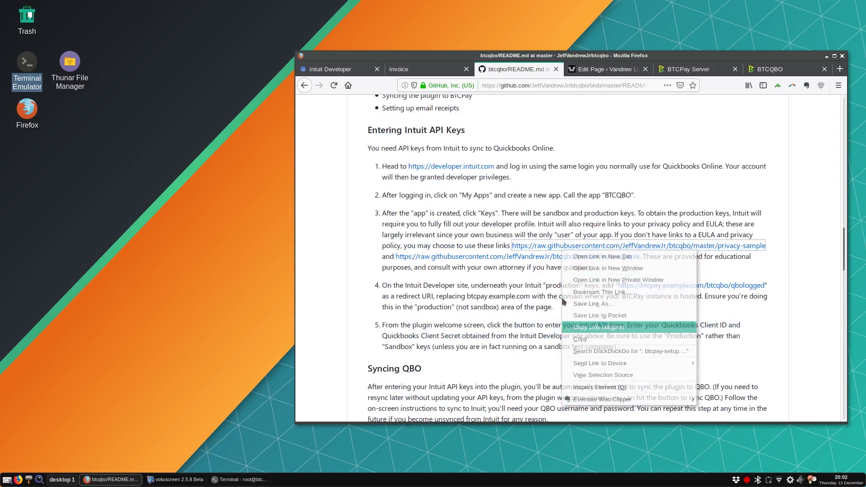
# - Fill in the Intuit app's Privacy Policy URL with the copied privacy-sample link
pyautogui.click(352, 72)
pyautogui.click(720, 268)
pyautogui.rightClick(739, 261)
pyautogui.click(774, 285)
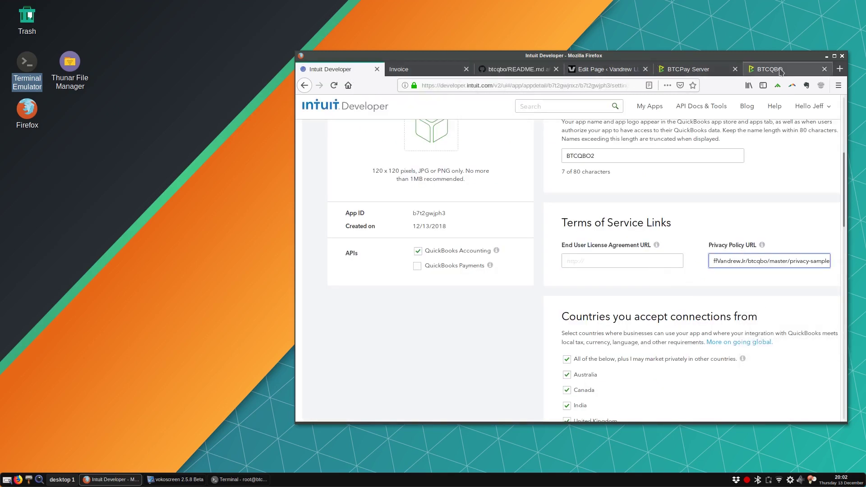
# - Set the End User License Agreement URL to the eula-sample link from the README and save the app settings
pyautogui.click(508, 71)
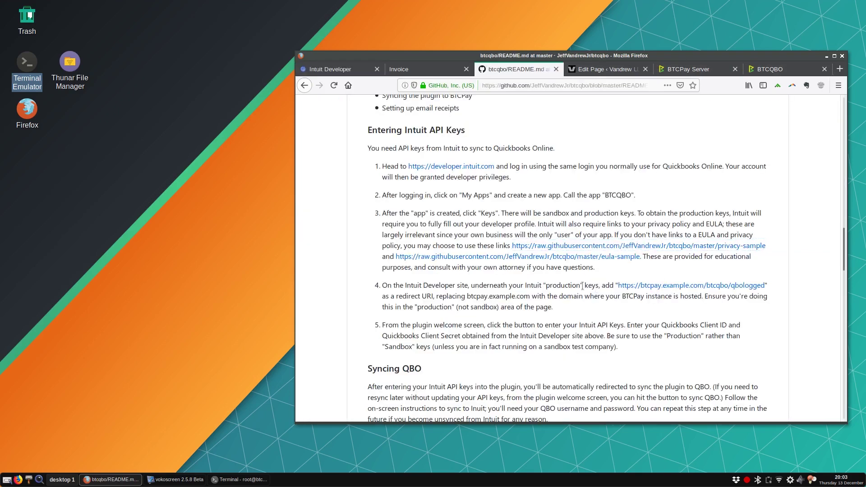
pyautogui.rightClick(451, 260)
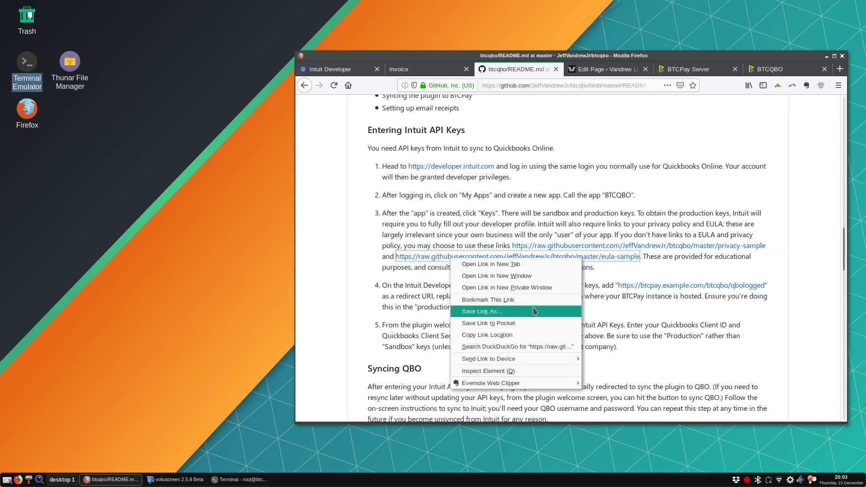
pyautogui.click(534, 335)
pyautogui.click(330, 69)
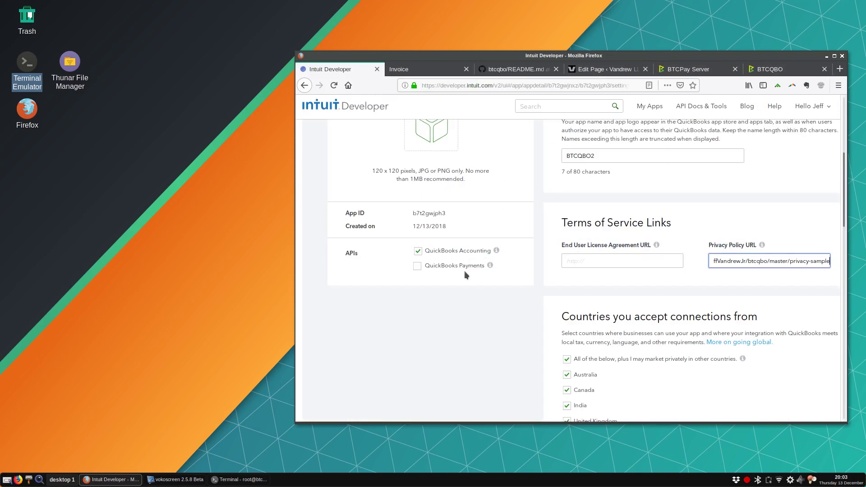
pyautogui.click(625, 259)
pyautogui.rightClick(624, 259)
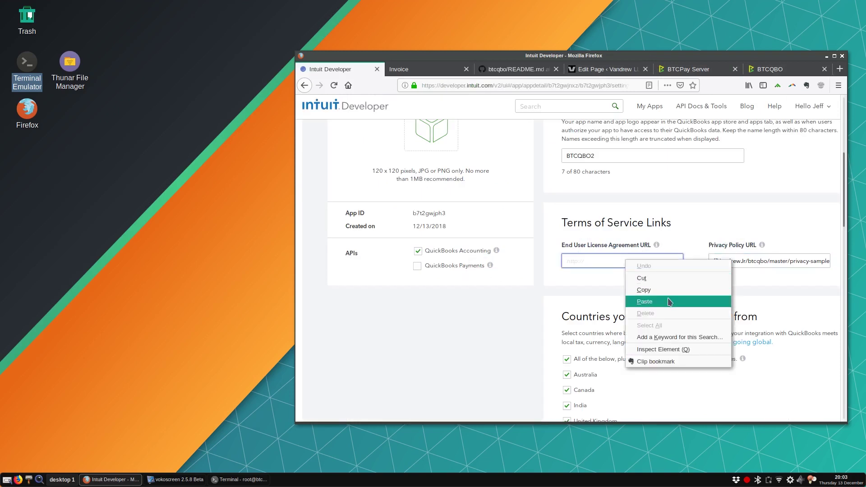
pyautogui.click(650, 299)
pyautogui.scroll(-5, 510, 335)
pyautogui.scroll(12, 503, 338)
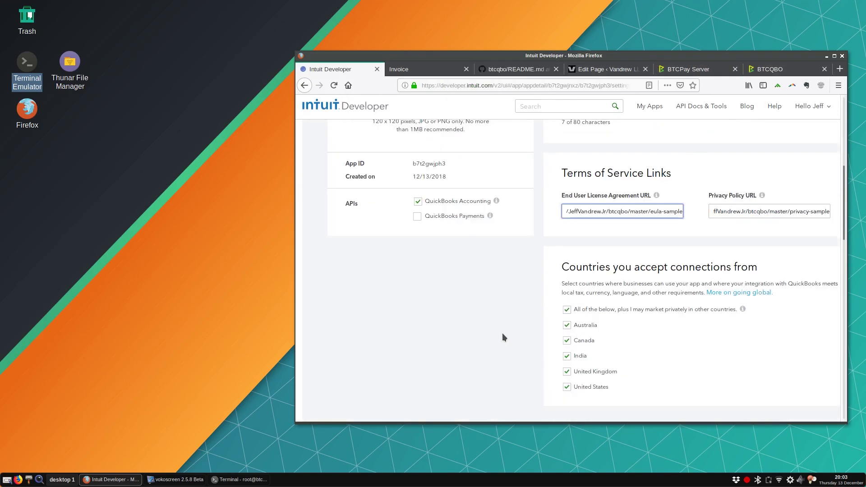
pyautogui.click(829, 231)
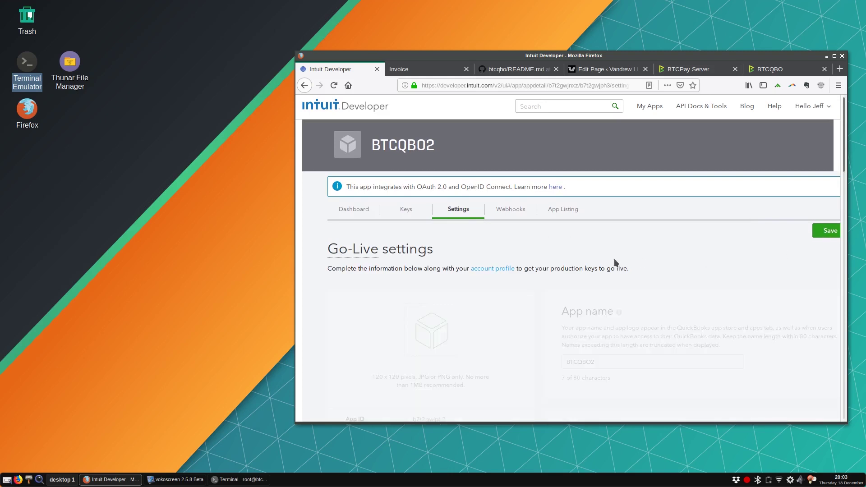
# - Return to the app's keys page and examine the production keys and the redirect URI sections
pyautogui.click(406, 209)
pyautogui.scroll(-8, 549, 286)
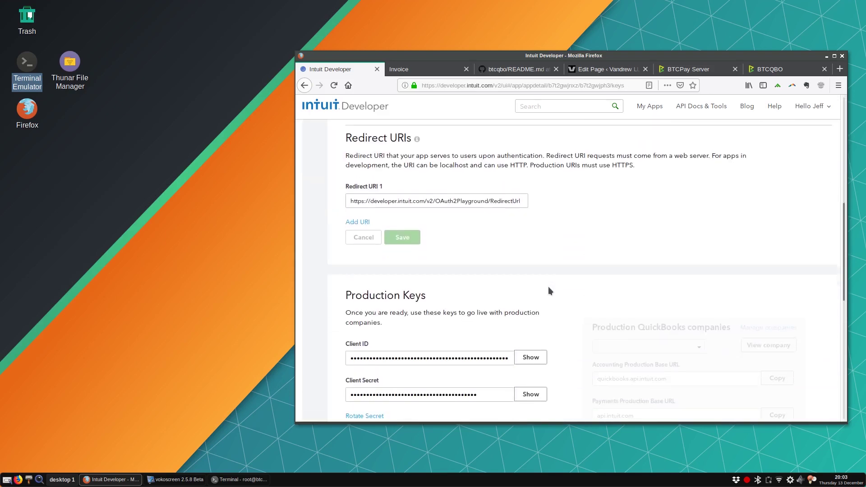
pyautogui.scroll(-2, 553, 235)
pyautogui.scroll(-5, 509, 243)
pyautogui.scroll(5, 490, 257)
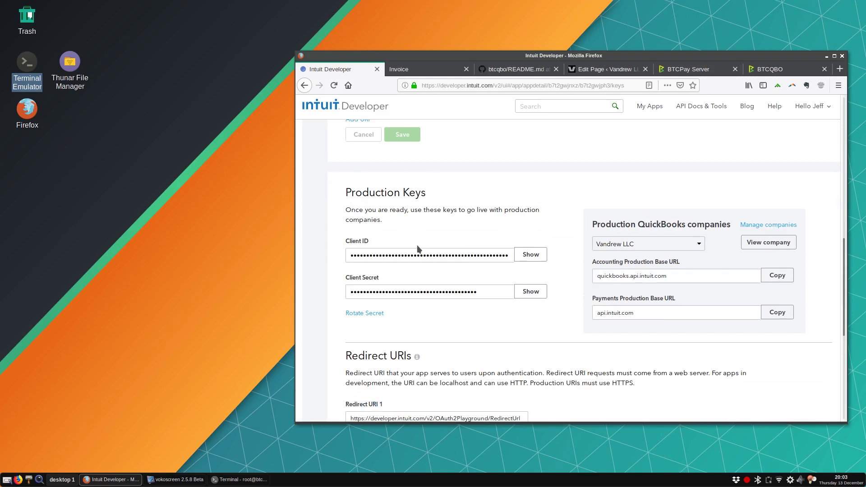
pyautogui.scroll(6, 417, 245)
pyautogui.scroll(-6, 429, 230)
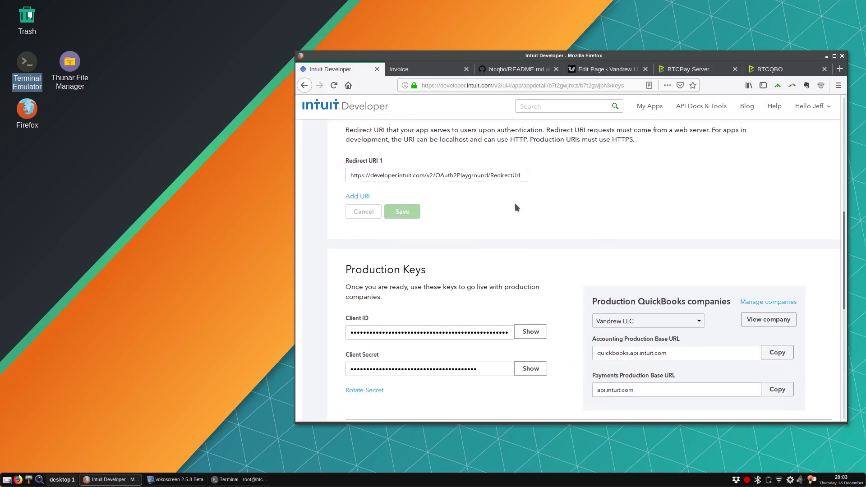
pyautogui.scroll(5, 537, 218)
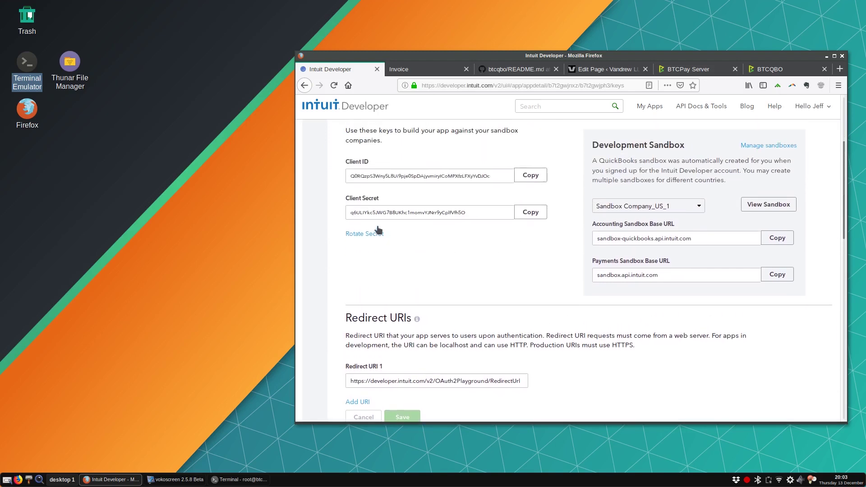
pyautogui.scroll(-2, 361, 282)
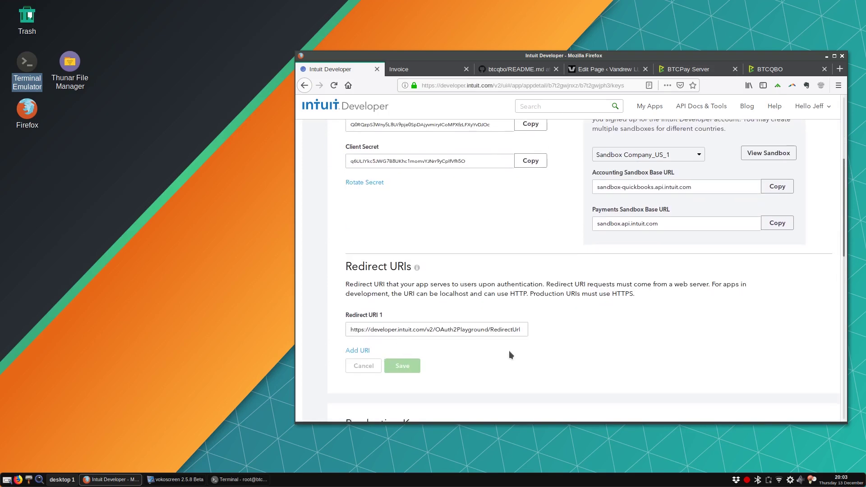
# - Copy the btcpay.example.com/btcqbo/qbologged redirect link from step 4 of the README's API key instructions
pyautogui.click(519, 74)
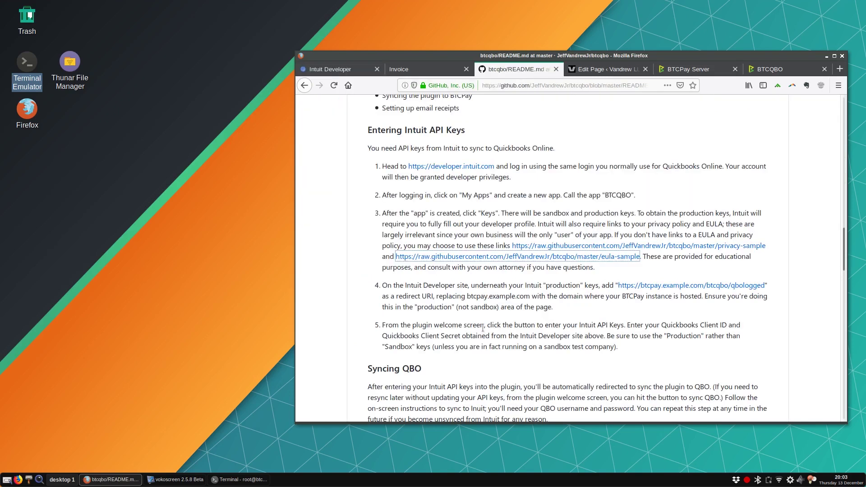
pyautogui.scroll(-2, 483, 328)
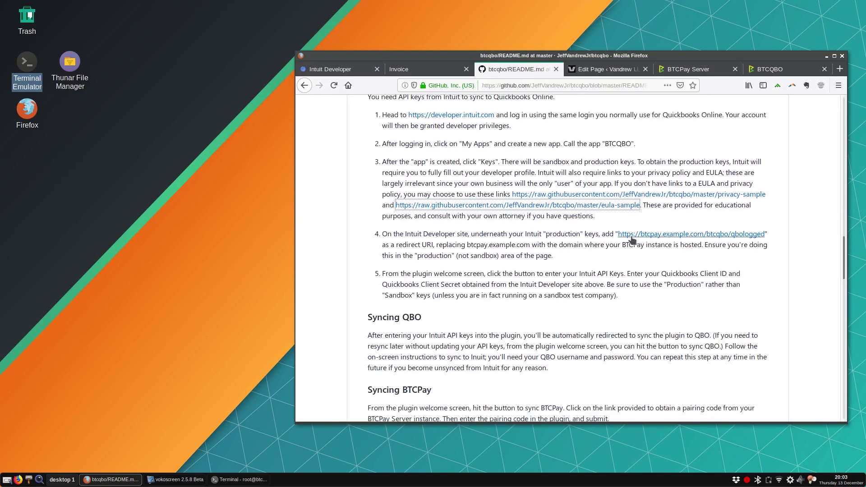
pyautogui.moveTo(619, 238); pyautogui.dragTo(765, 235)
pyautogui.rightClick(664, 233)
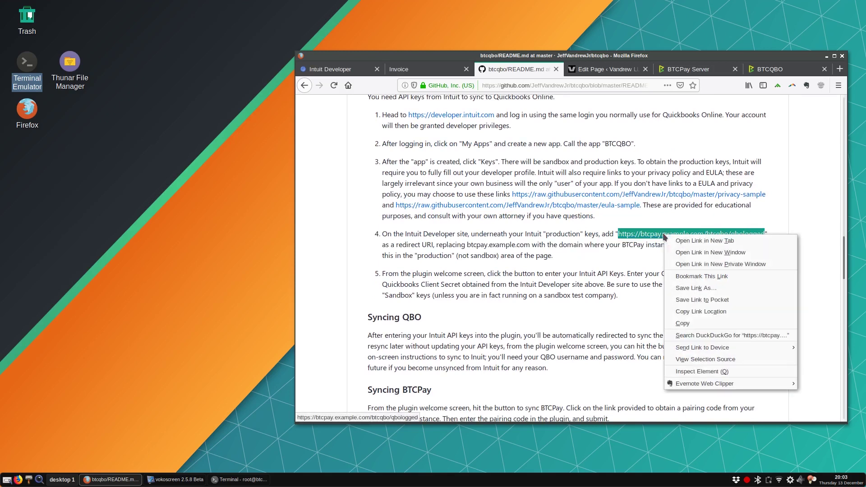
pyautogui.click(713, 312)
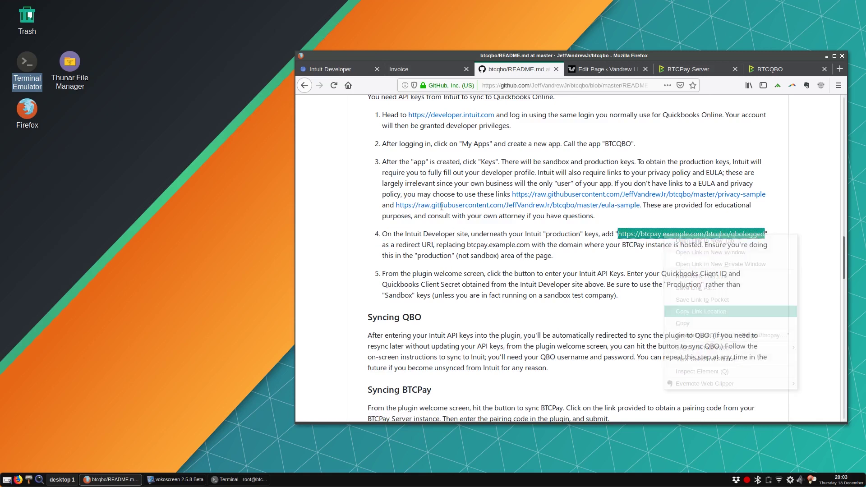
pyautogui.click(334, 70)
pyautogui.click(364, 352)
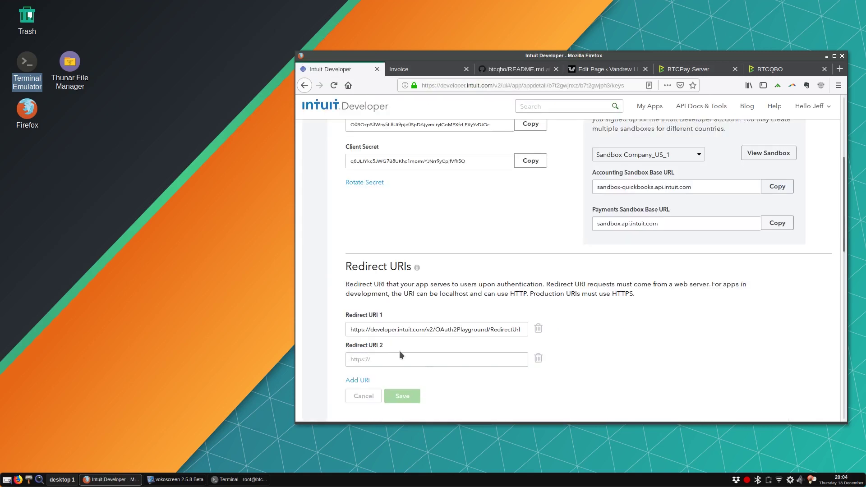
pyautogui.scroll(-2, 392, 336)
pyautogui.click(377, 307)
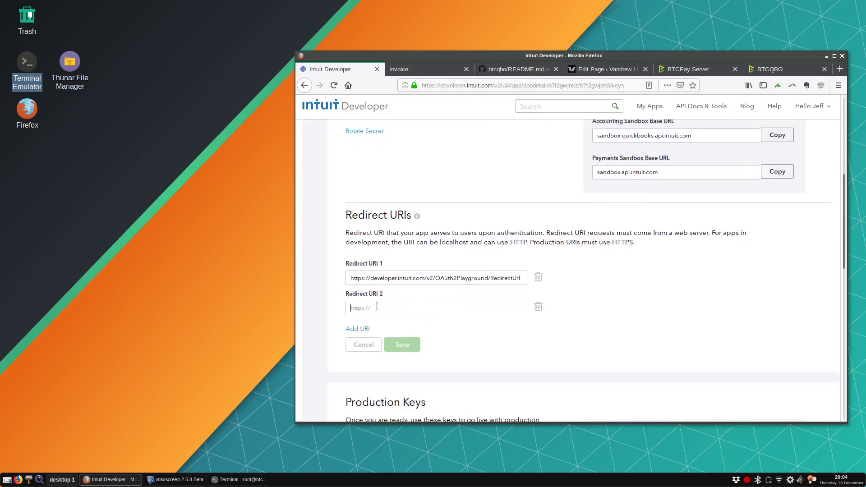
pyautogui.hotkey('ctrl', 'v')
pyautogui.moveTo(425, 308); pyautogui.dragTo(373, 307)
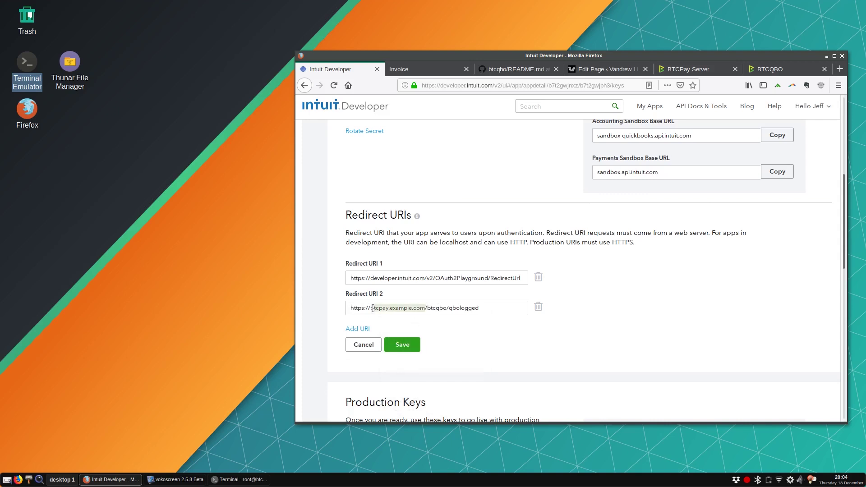
pyautogui.click(507, 353)
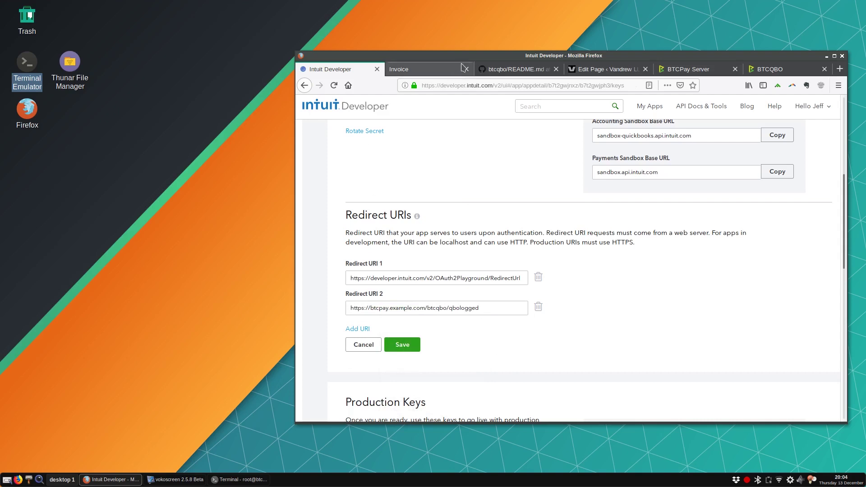
# - Copy the server's domain, btcpay949770.lndyn.com, from the address of the BTCPay Server page
pyautogui.click(682, 73)
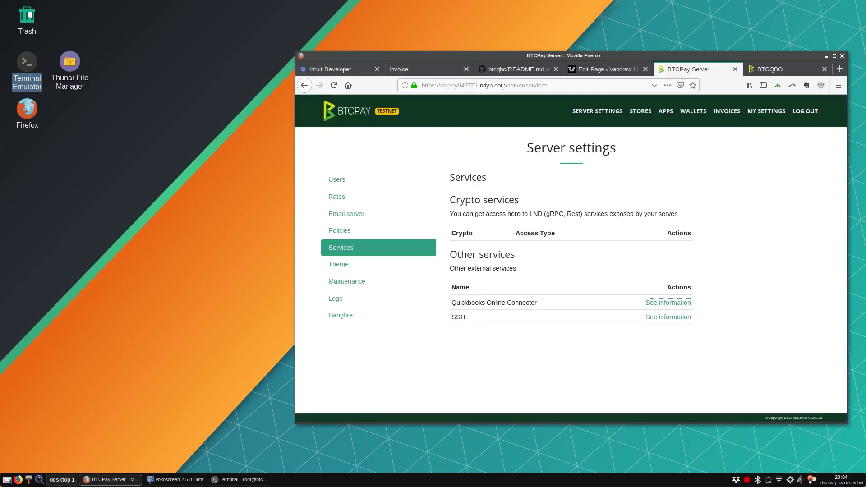
pyautogui.moveTo(506, 87); pyautogui.dragTo(439, 88)
pyautogui.rightClick(445, 87)
pyautogui.click(460, 116)
# - Replace the example domain in the development Redirect URI 2 with btcpay949770.lndyn.com and save the redirect URIs
pyautogui.click(354, 69)
pyautogui.click(409, 307)
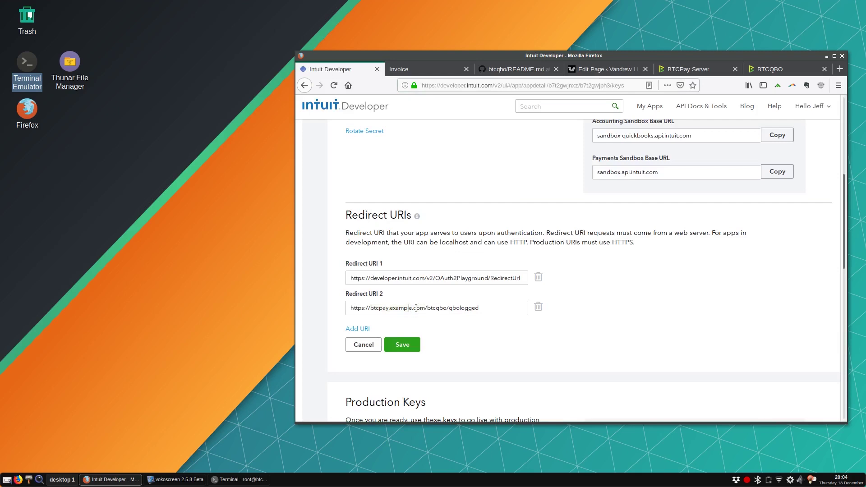
pyautogui.moveTo(426, 309); pyautogui.dragTo(371, 310)
pyautogui.rightClick(398, 309)
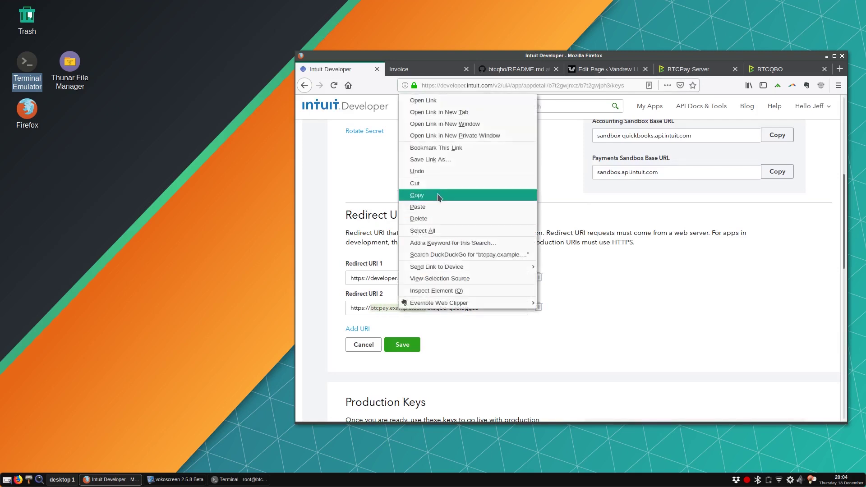
pyautogui.click(436, 206)
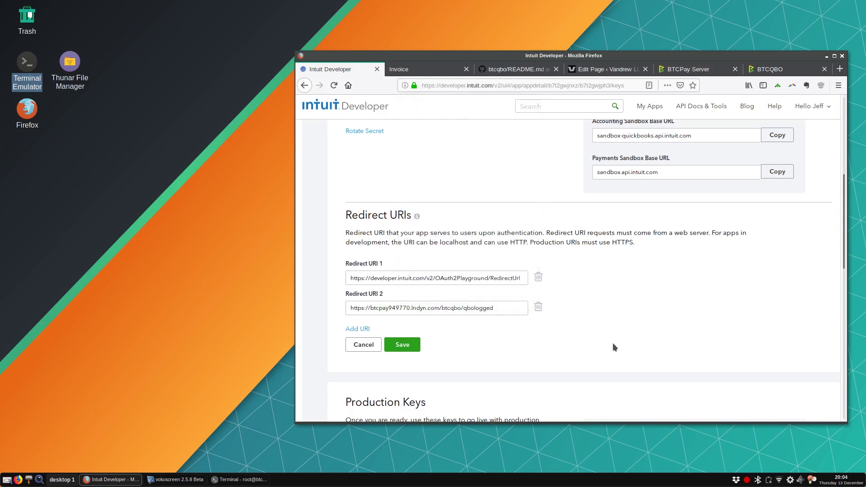
pyautogui.click(408, 346)
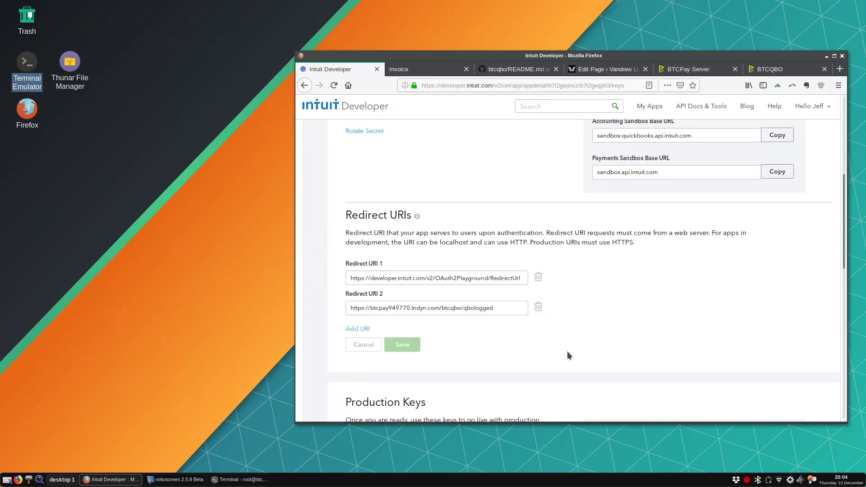
pyautogui.scroll(5, 567, 351)
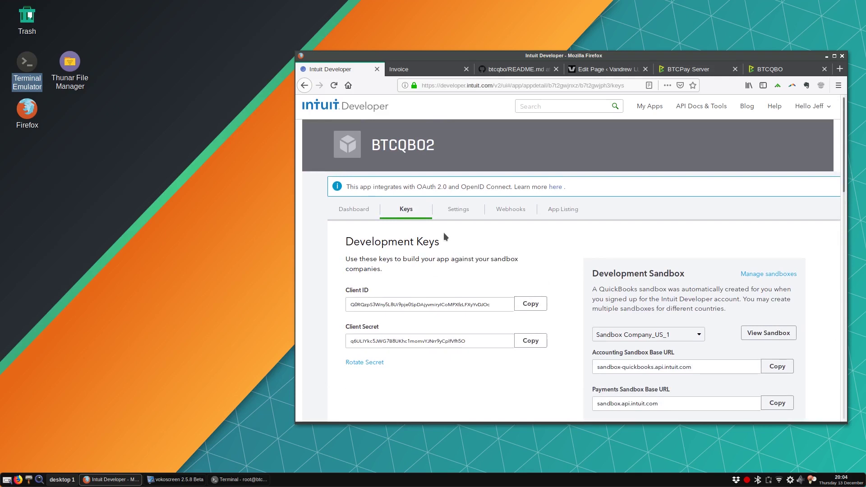
pyautogui.scroll(-2, 408, 278)
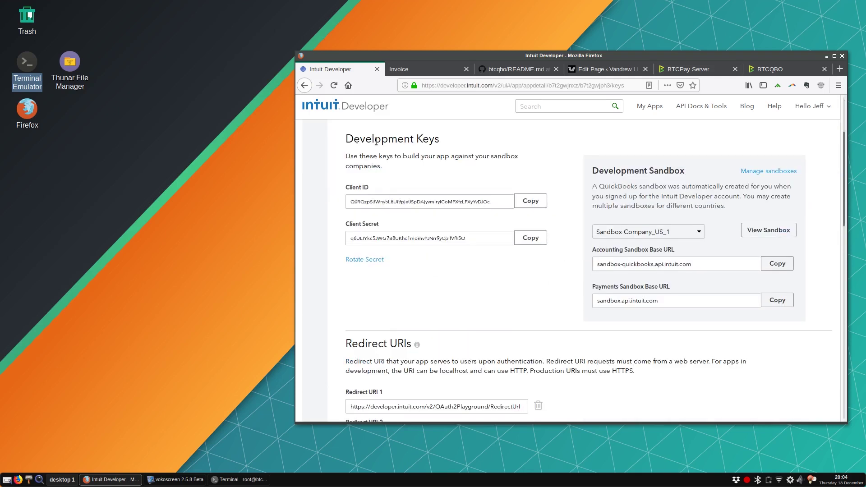
pyautogui.scroll(-2, 386, 224)
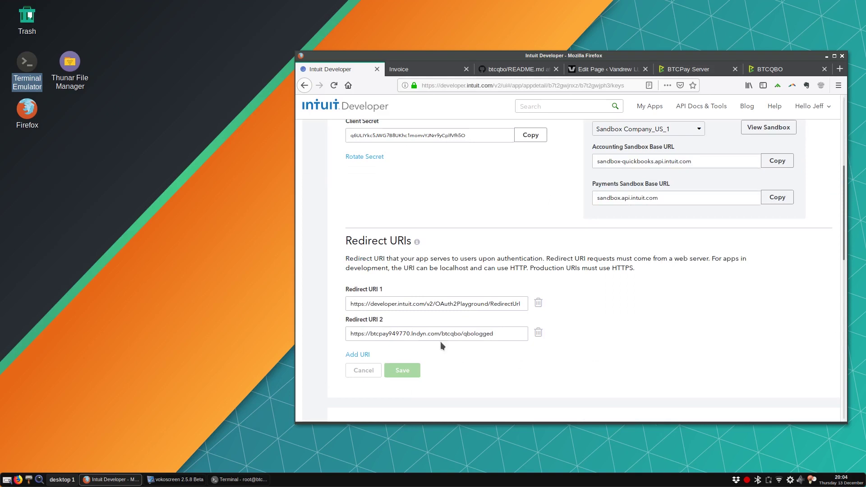
pyautogui.scroll(3, 465, 338)
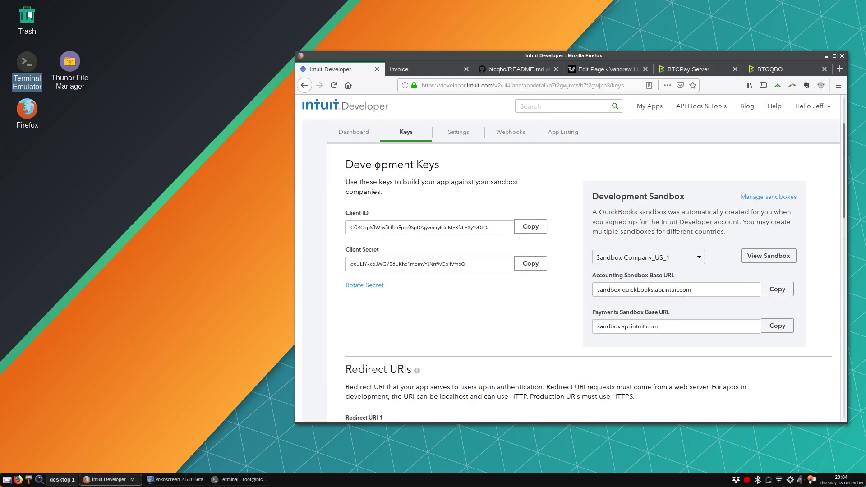
pyautogui.scroll(-7, 455, 331)
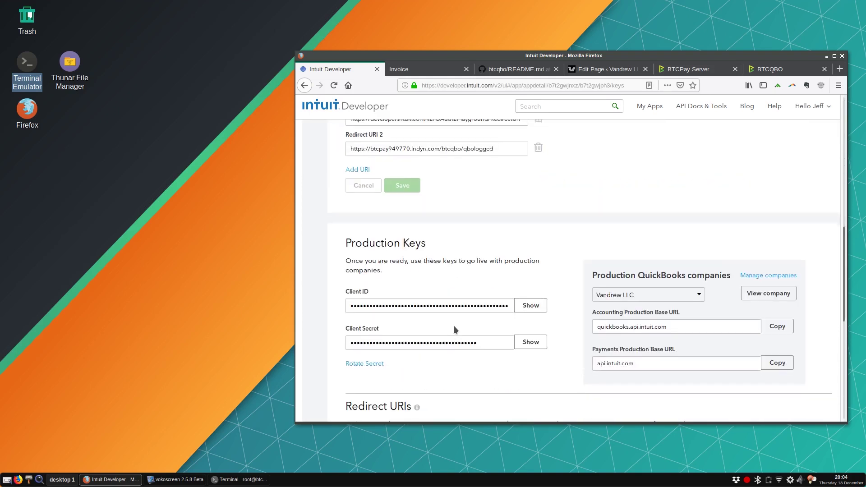
pyautogui.scroll(-3, 493, 255)
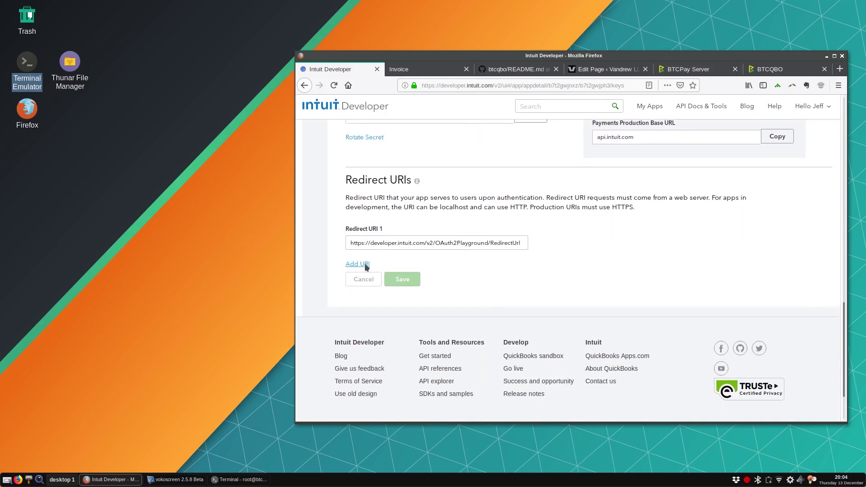
pyautogui.click(365, 264)
pyautogui.rightClick(365, 272)
pyautogui.click(407, 315)
pyautogui.click(474, 321)
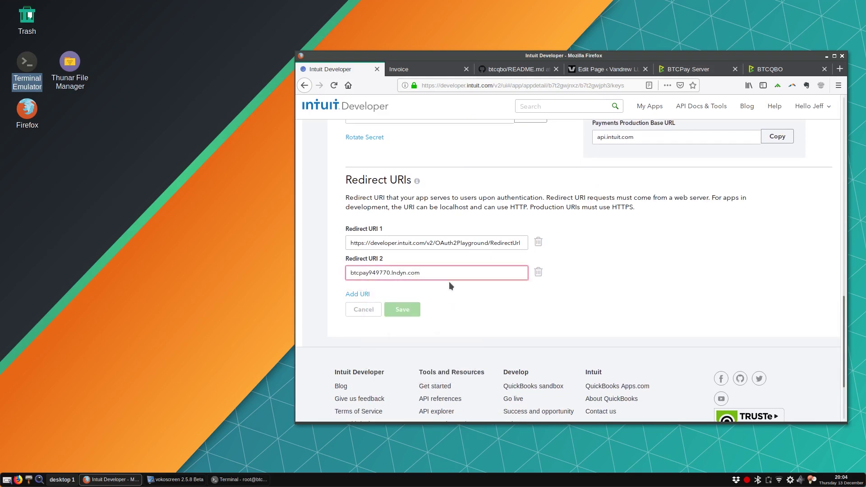
pyautogui.click(447, 274)
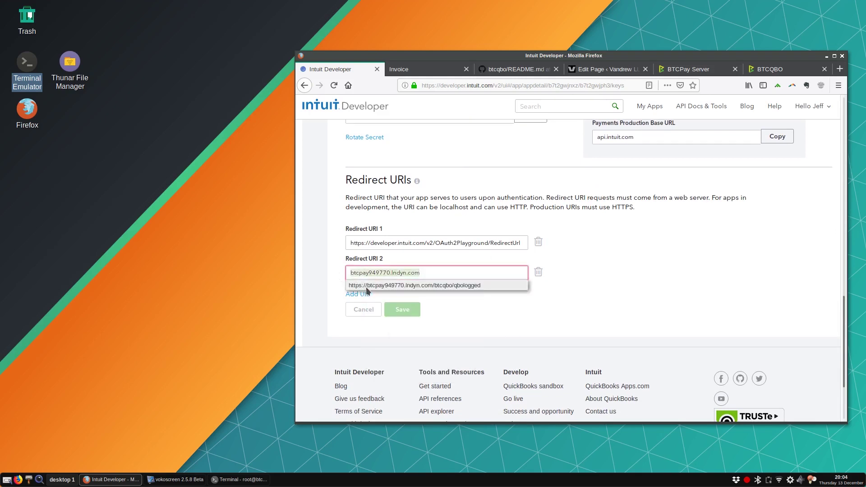
pyautogui.click(367, 287)
pyautogui.click(401, 313)
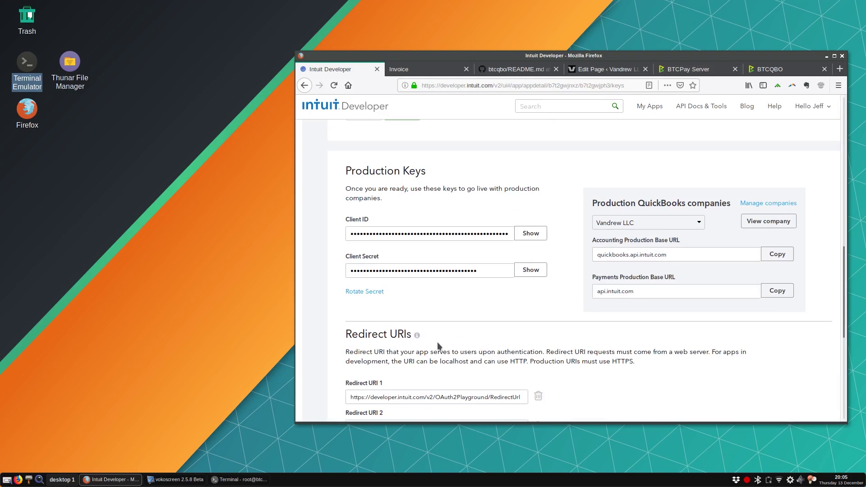
# - Check the saved production redirect URIs and open BTCQBO's form for setting the Intuit API keys
pyautogui.scroll(-5, 436, 343)
pyautogui.scroll(10, 413, 216)
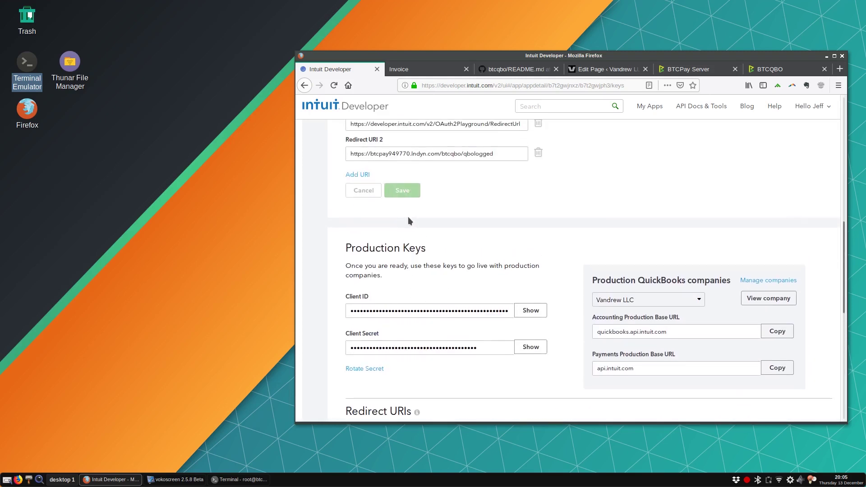
pyautogui.scroll(-4, 385, 230)
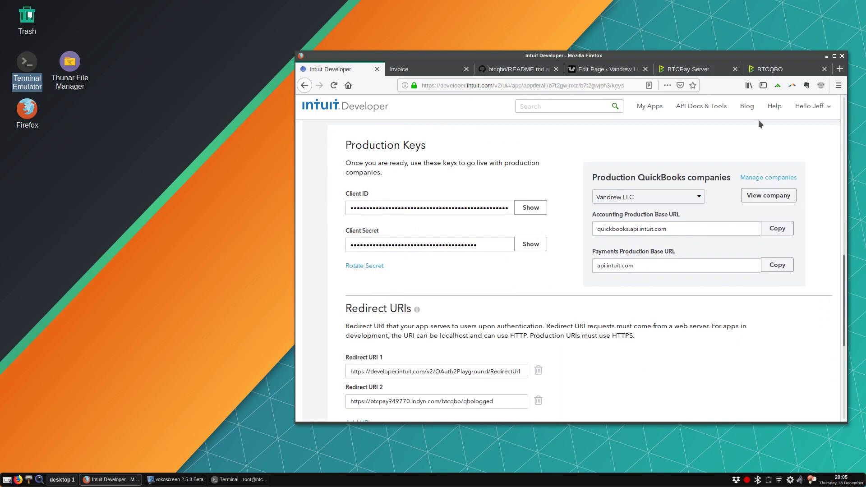
pyautogui.click(786, 70)
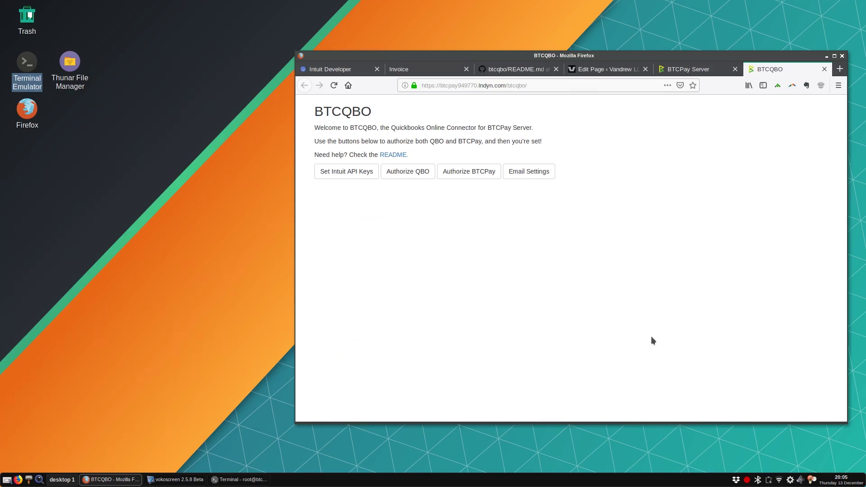
pyautogui.click(348, 179)
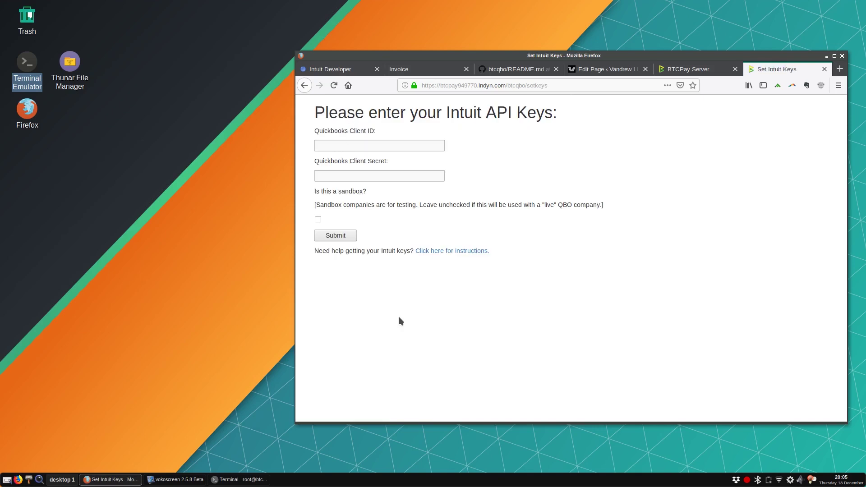
# - Reveal and copy the Intuit app's production Client ID, and paste it as the Quickbooks Client ID in BTCQBO
pyautogui.click(358, 68)
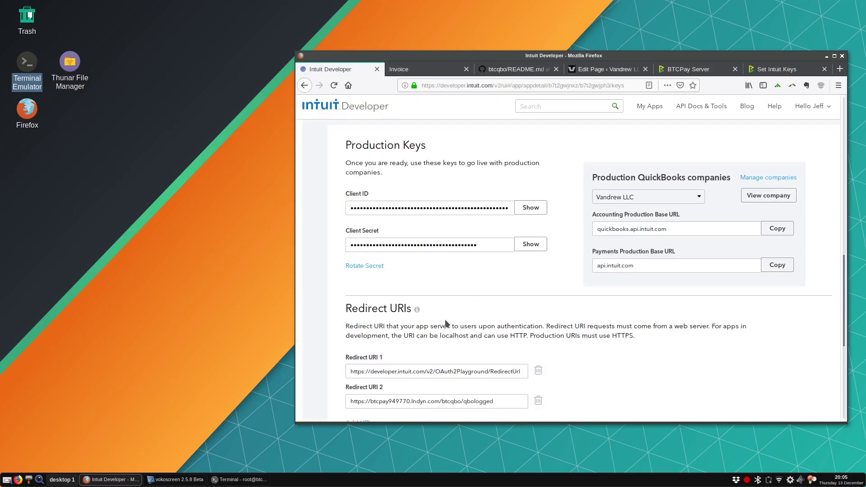
pyautogui.click(536, 212)
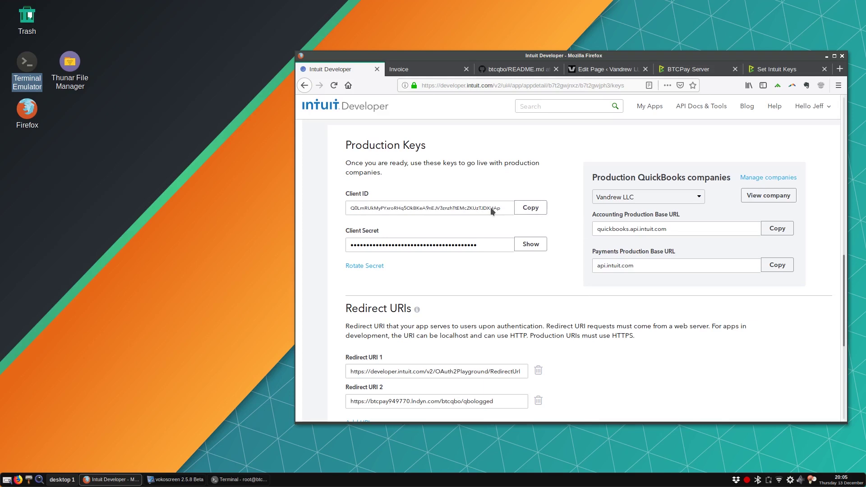
pyautogui.click(530, 208)
pyautogui.click(770, 71)
pyautogui.rightClick(429, 145)
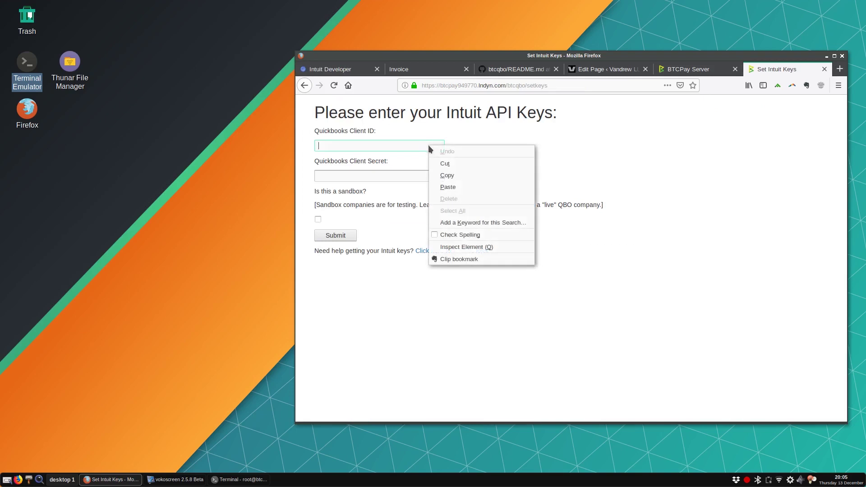
pyautogui.click(478, 187)
pyautogui.press('Tab')
# - Fill in the Quickbooks Client Secret with the secret copied from the Intuit app and submit the API keys
pyautogui.hotkey('ctrl', 'Tab')
pyautogui.click(530, 244)
pyautogui.click(537, 250)
pyautogui.hotkey('ctrl', 'shift', 'Tab')
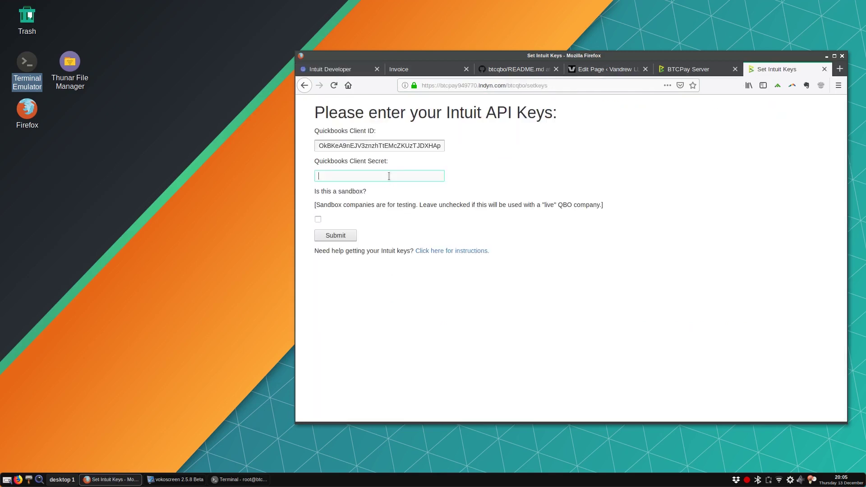
pyautogui.hotkey('ctrl', 'v')
pyautogui.click(563, 199)
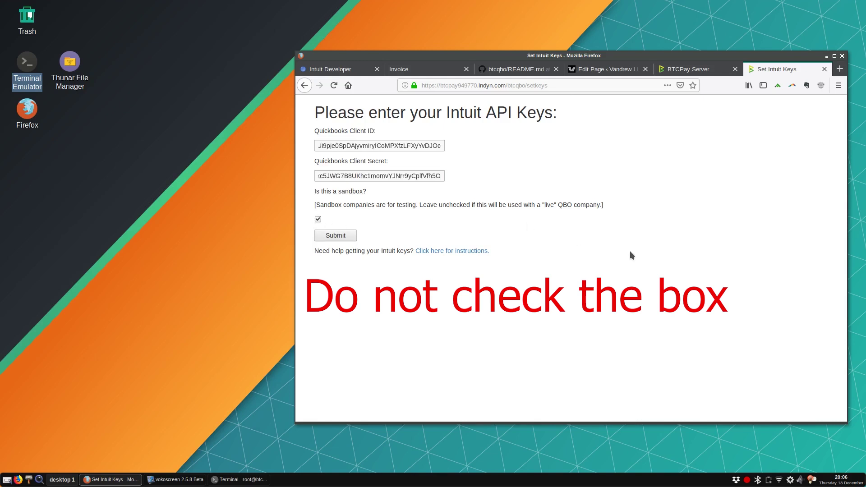
pyautogui.click(350, 236)
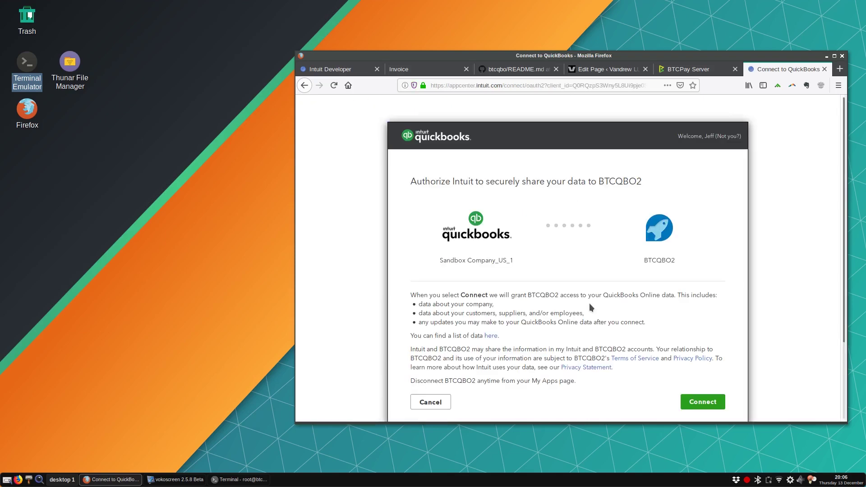
# - Review the QuickBooks authorization request and connect Sandbox Company_US_1 to BTCQBO2
pyautogui.scroll(-2, 517, 237)
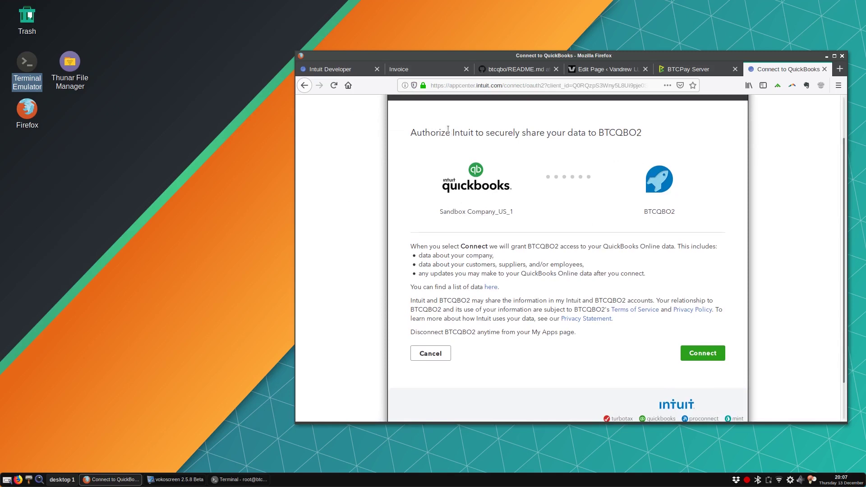
pyautogui.moveTo(447, 213); pyautogui.dragTo(515, 210)
pyautogui.click(515, 210)
pyautogui.moveTo(440, 212); pyautogui.dragTo(506, 212)
pyautogui.click(606, 232)
pyautogui.doubleClick(660, 212)
pyautogui.click(495, 262)
pyautogui.click(706, 356)
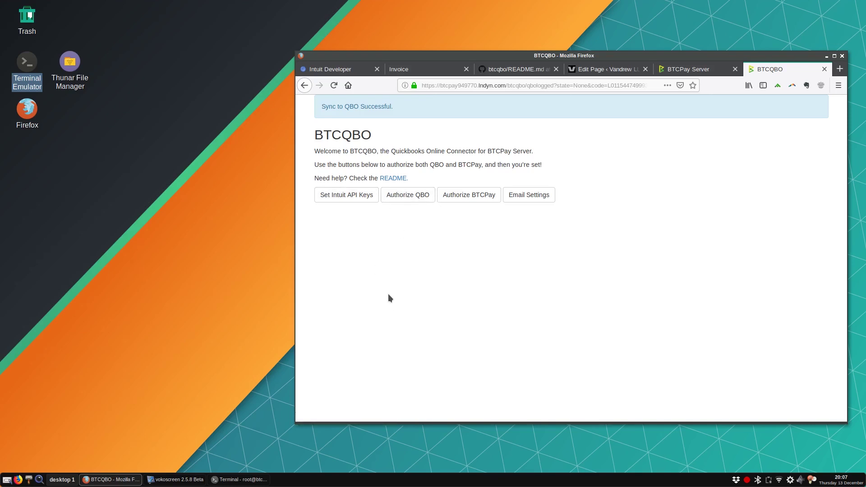
# - Start the BTCPay authorization and request pairing for a new merchant token labelled BTCQBO for Testing Store
pyautogui.click(477, 200)
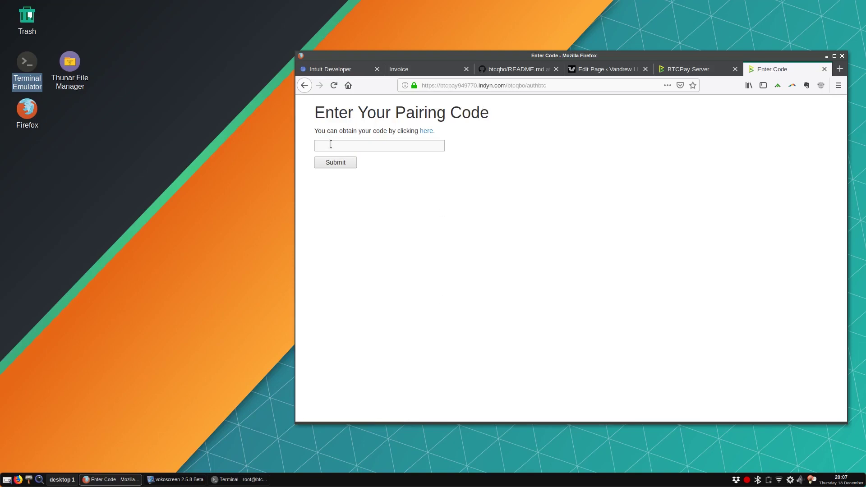
pyautogui.click(427, 131)
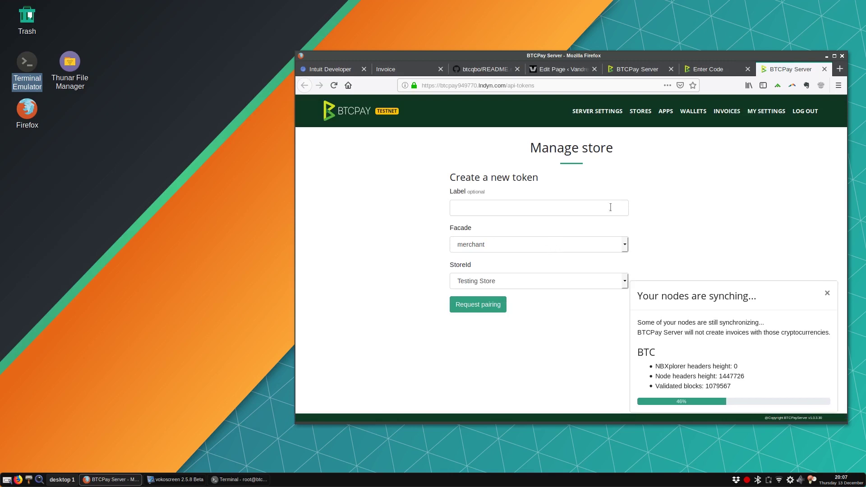
pyautogui.click(827, 294)
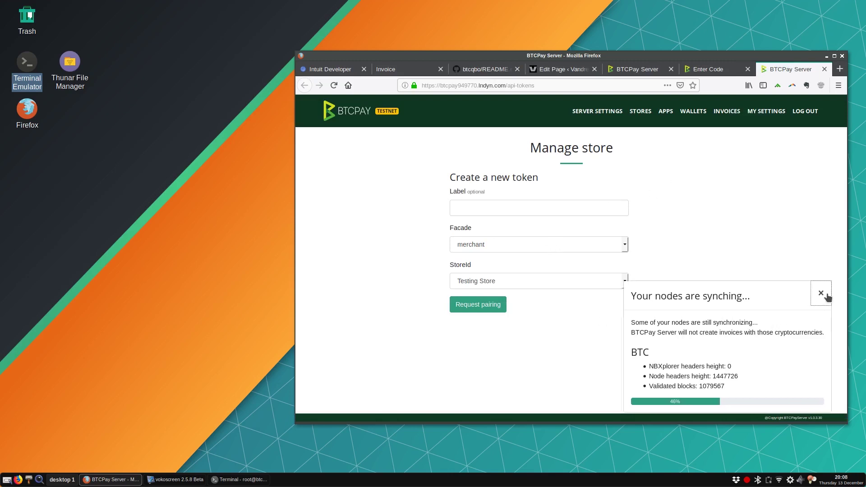
pyautogui.click(479, 209)
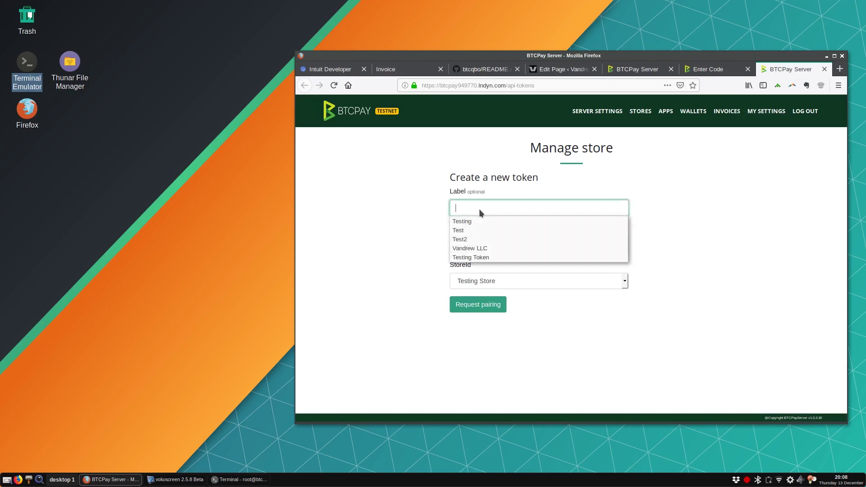
pyautogui.click(470, 220)
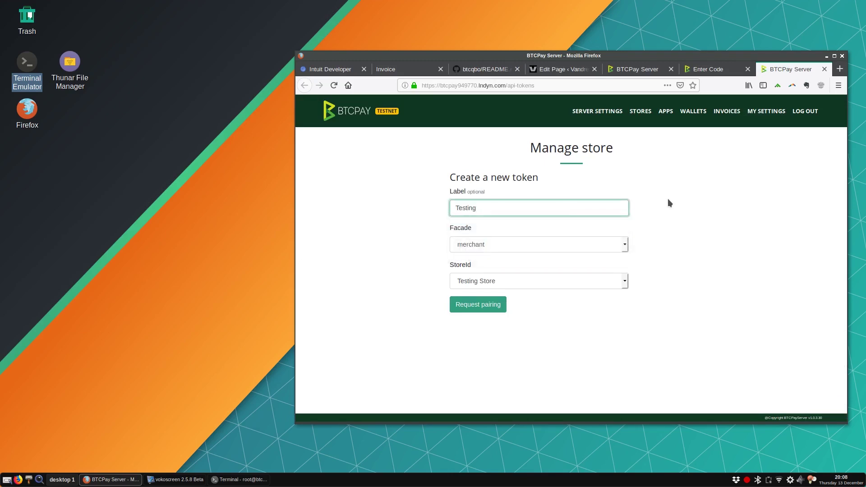
pyautogui.hotkey('ctrl', 'a')
pyautogui.write('BTCQBO')
pyautogui.click(294, 219)
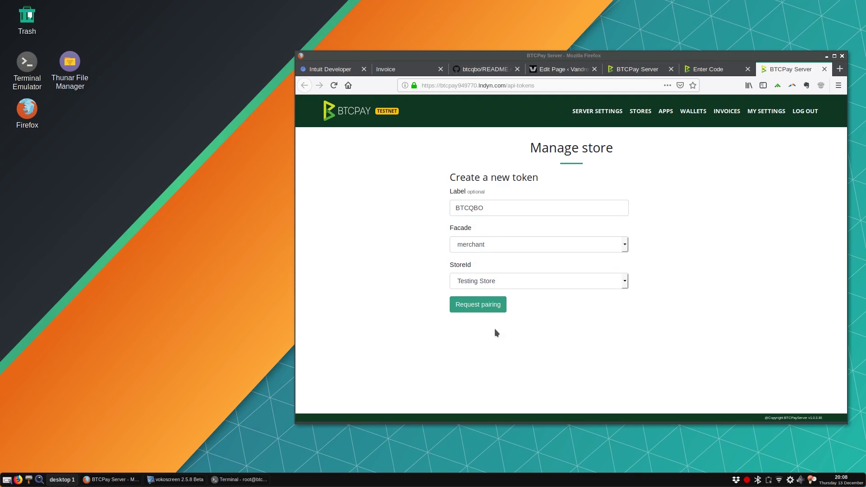
pyautogui.click(491, 312)
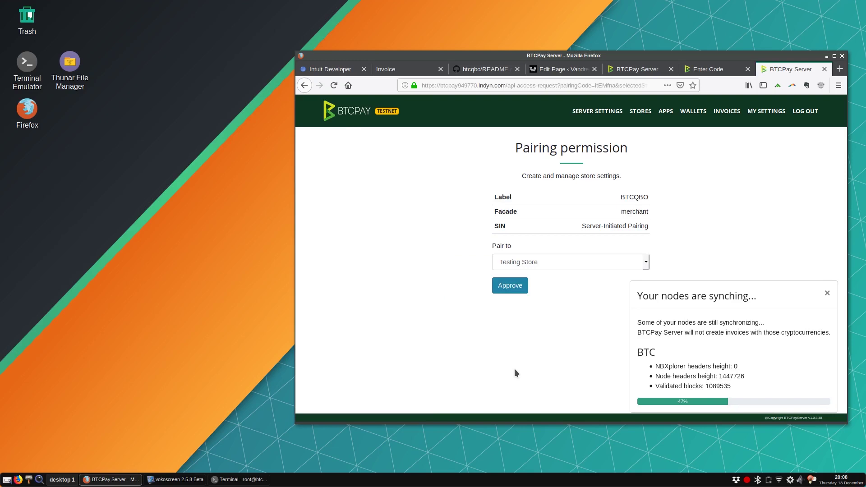
# - Choose Testing Store as the store to pair to and approve the pairing permission
pyautogui.click(606, 262)
pyautogui.click(605, 263)
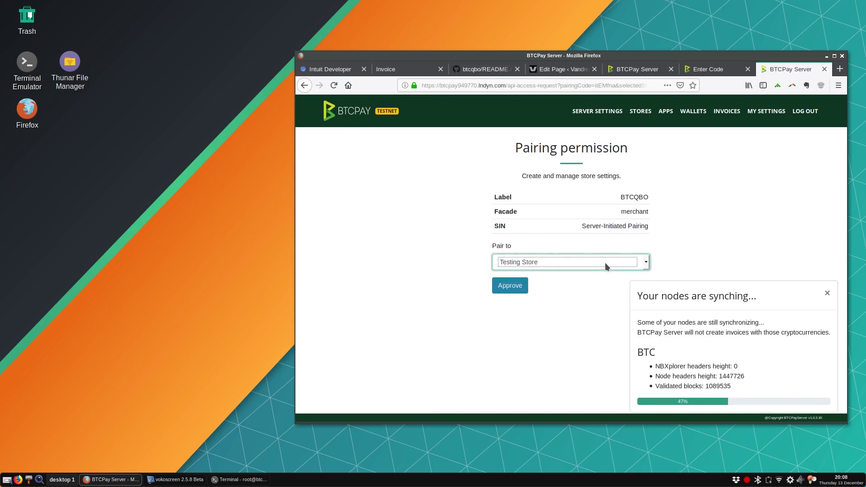
pyautogui.click(581, 267)
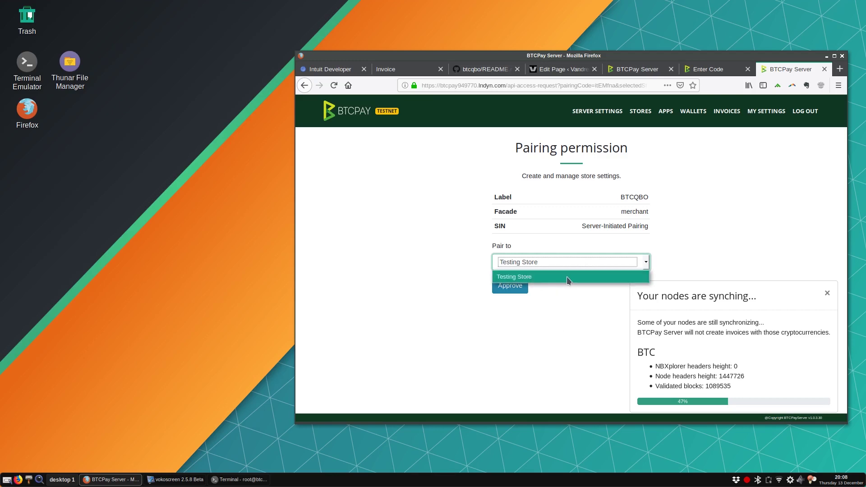
pyautogui.click(568, 278)
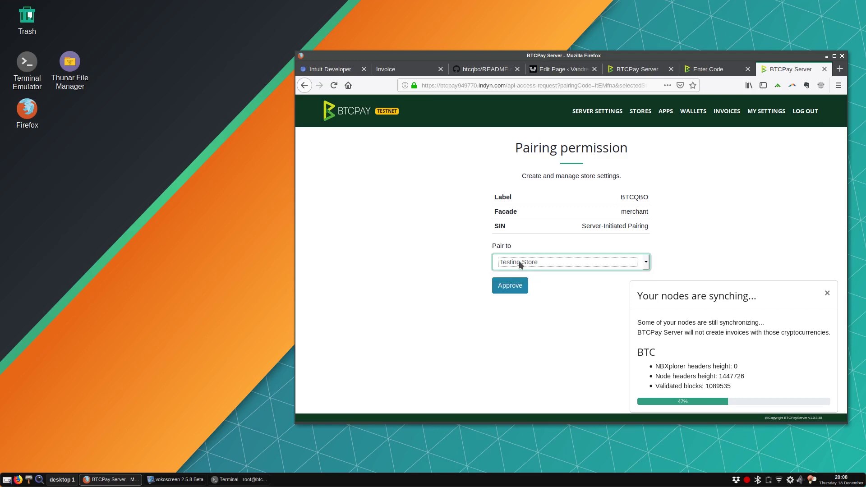
pyautogui.click(517, 291)
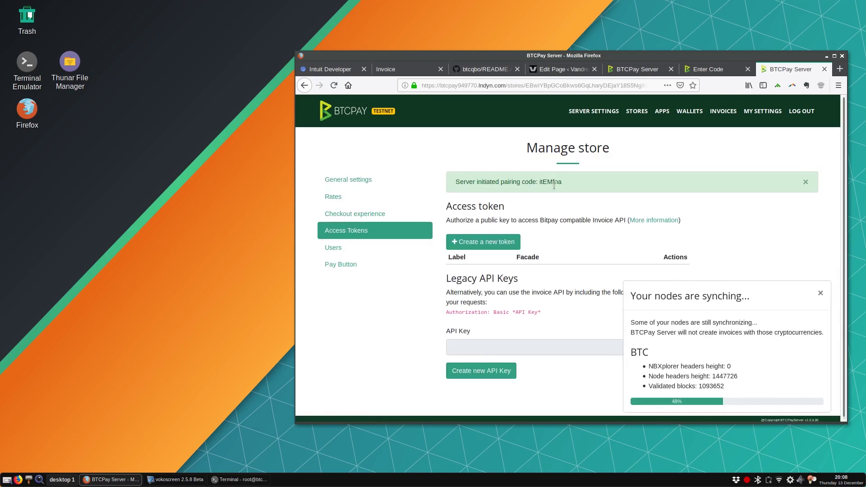
# - Copy the server-initiated pairing code and submit it as the BTCQBO pairing code
pyautogui.doubleClick(552, 182)
pyautogui.hotkey('ctrl', 'c')
pyautogui.rightClick(555, 184)
pyautogui.click(572, 193)
pyautogui.click(709, 69)
pyautogui.rightClick(382, 145)
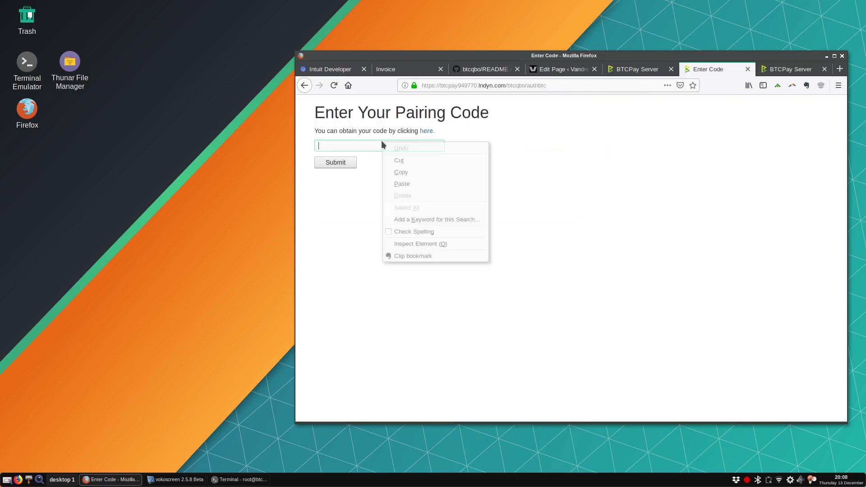
pyautogui.click(447, 183)
pyautogui.click(341, 163)
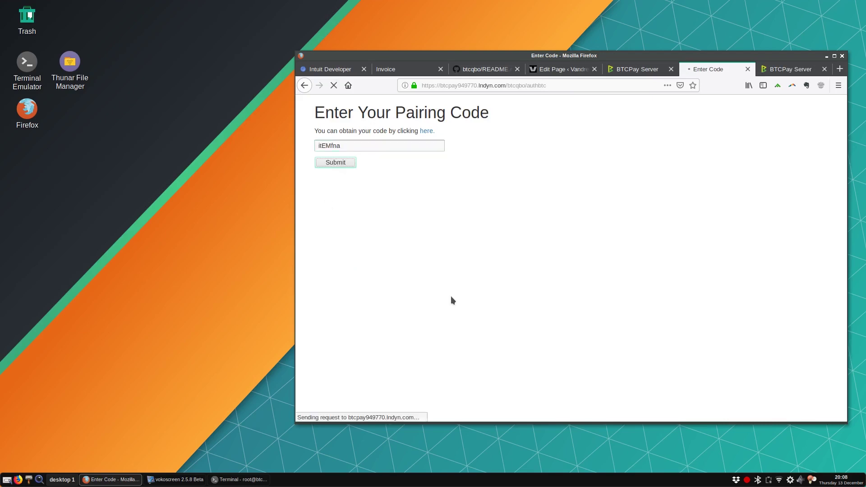
pyautogui.tripleClick(440, 109)
pyautogui.click(545, 108)
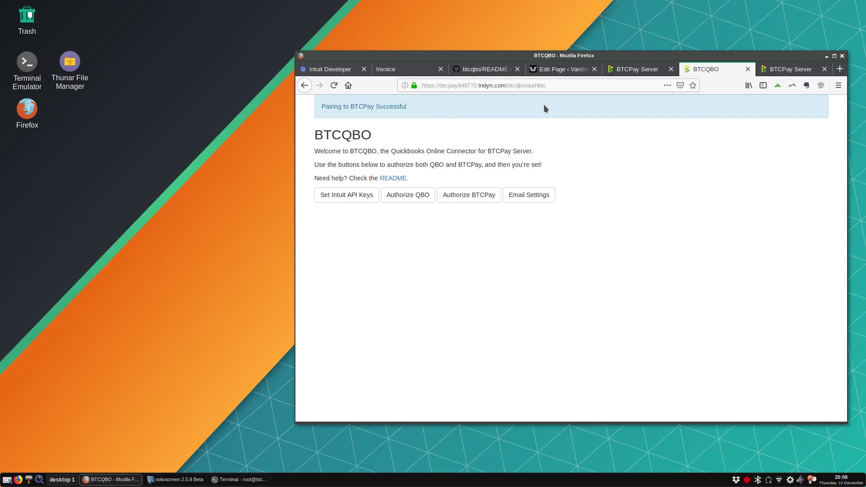
# - In BTCQBO's email settings, enable email receipts and set the SMTP host to smtp.gmail.com and the port to 587
pyautogui.click(532, 201)
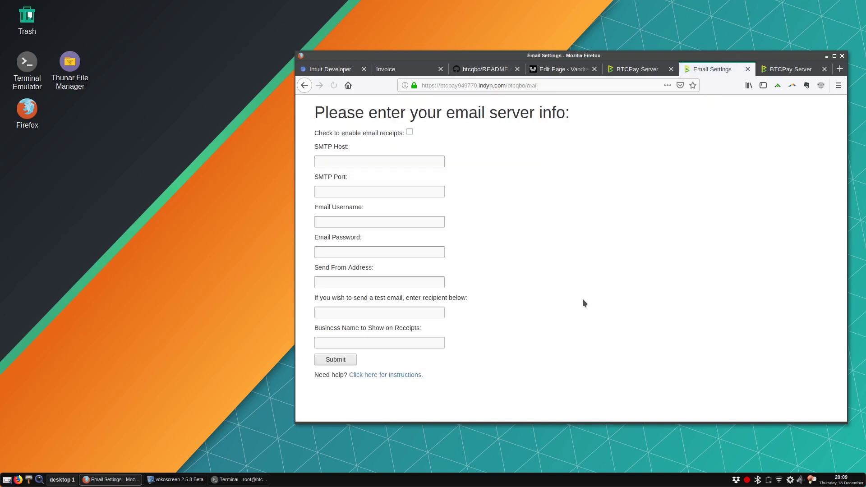
pyautogui.click(410, 133)
pyautogui.click(359, 160)
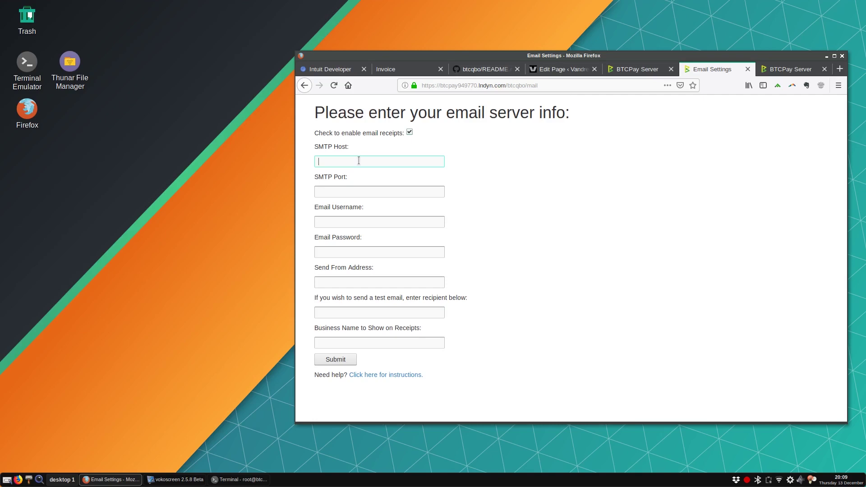
pyautogui.write('s')
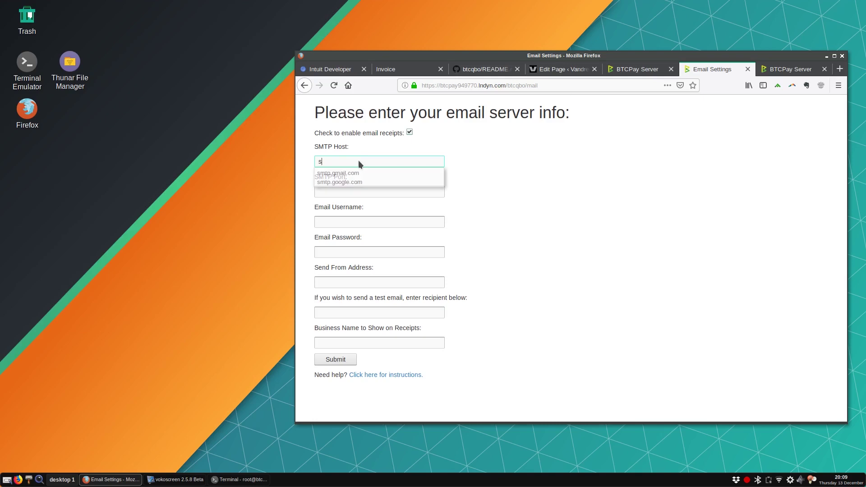
pyautogui.write('mtp.gmail.com')
pyautogui.press('Tab')
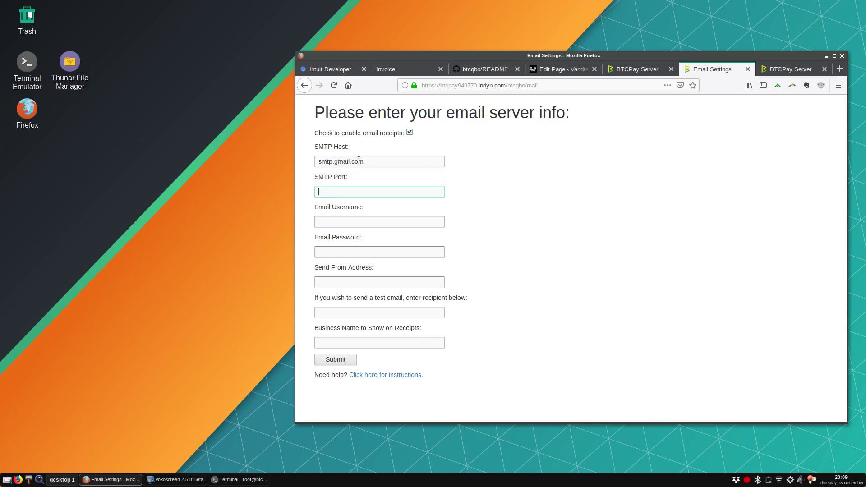
pyautogui.write('587')
pyautogui.press('Tab')
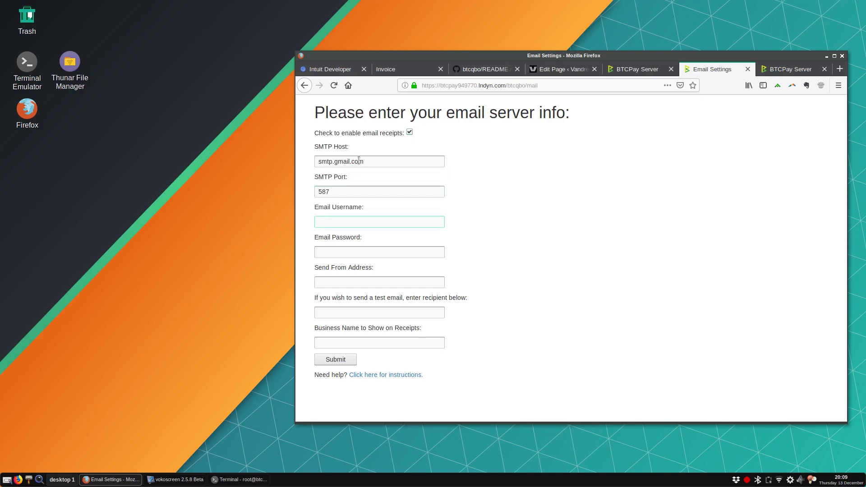
pyautogui.press('Tab')
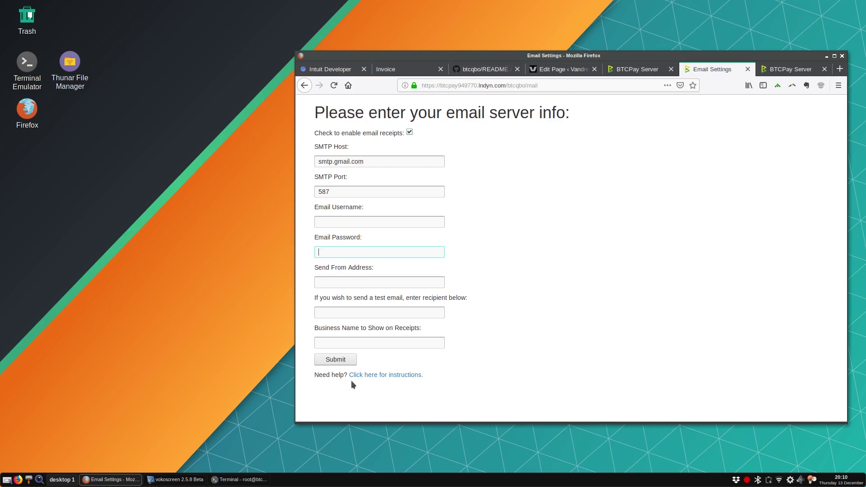
# - Read the README's Email Setup instructions linked from the email settings form, and return to the form
pyautogui.rightClick(388, 376)
pyautogui.press('Escape')
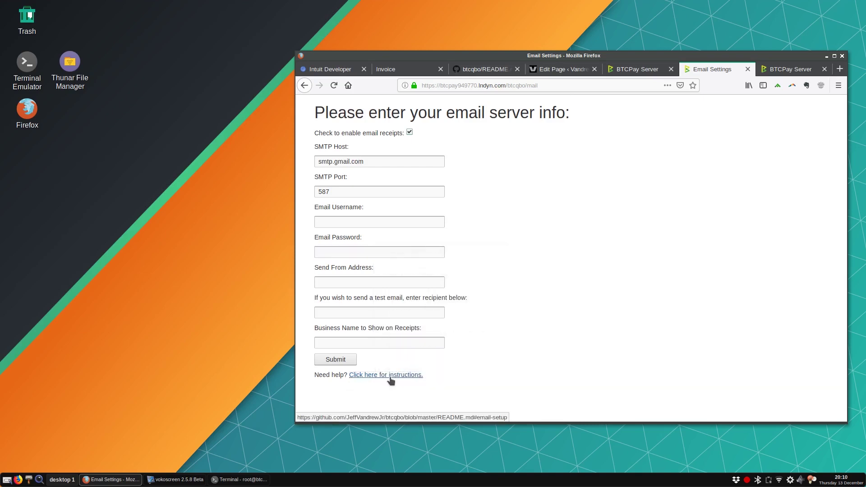
pyautogui.click(392, 377)
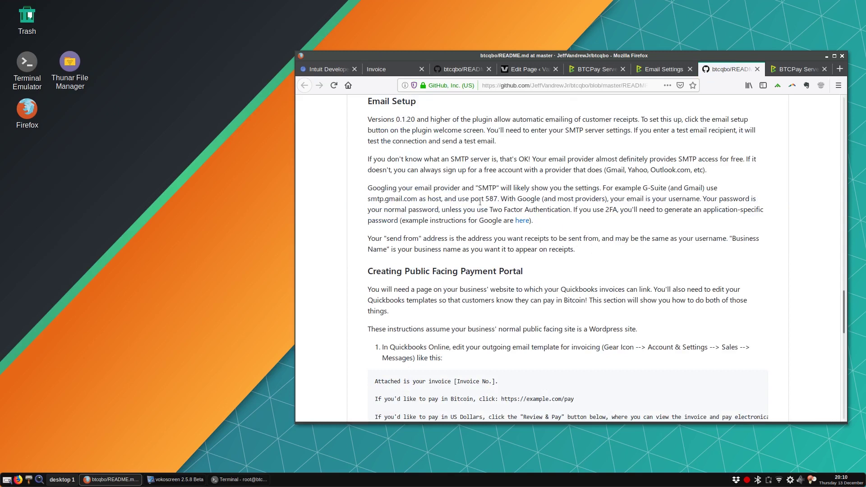
pyautogui.click(758, 69)
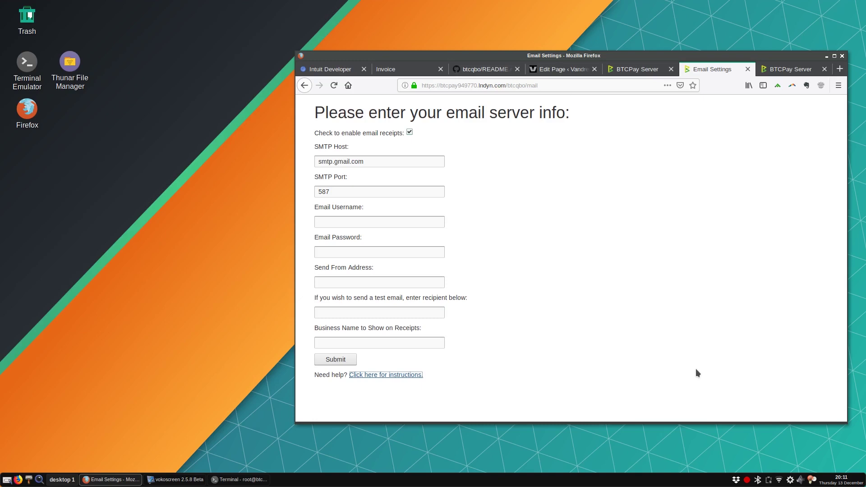
pyautogui.rightClick(749, 481)
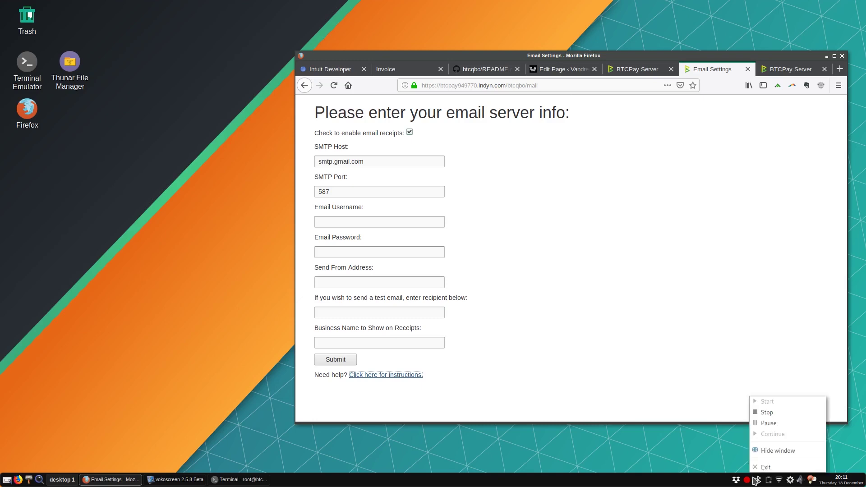
pyautogui.click(777, 427)
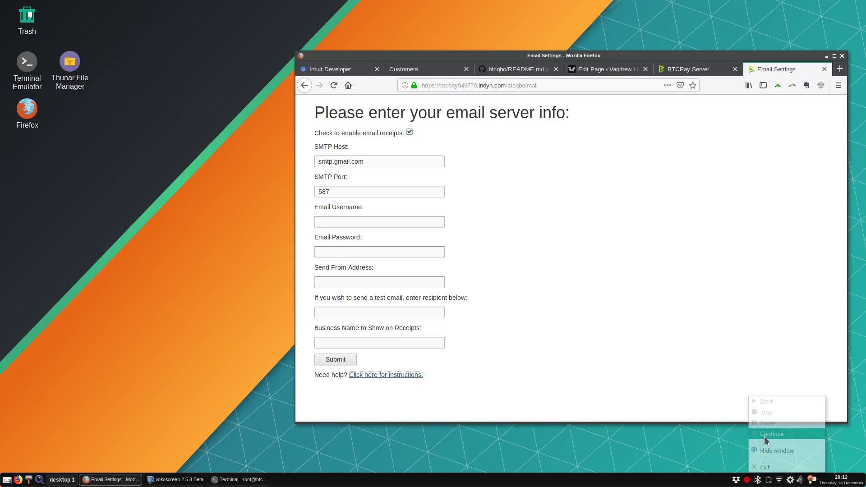
pyautogui.click(765, 436)
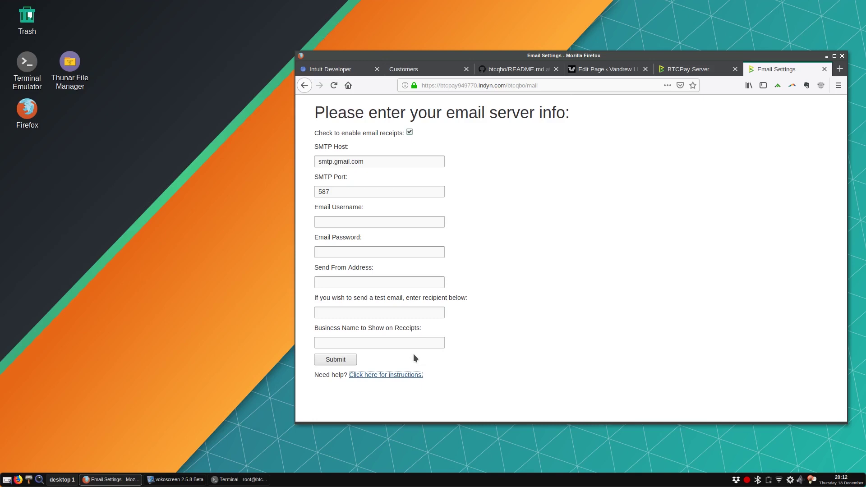
# - In QuickBooks Online's company settings, open the default sales form email messages for editing
pyautogui.click(436, 71)
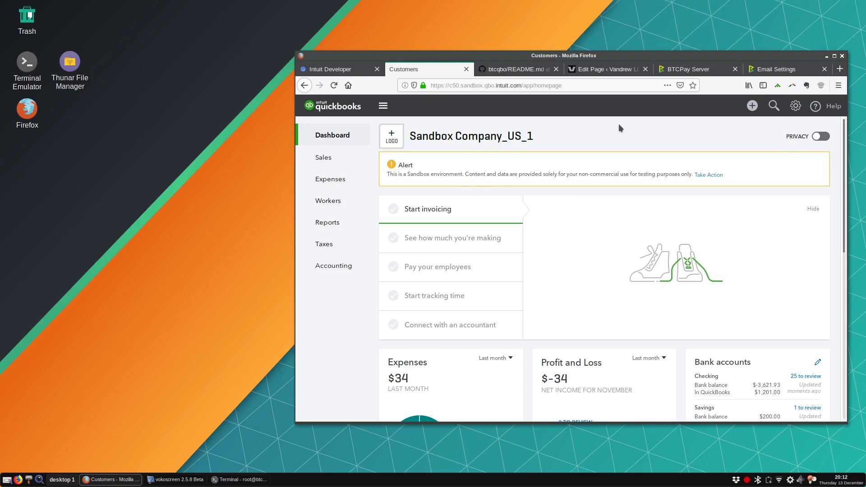
pyautogui.click(799, 115)
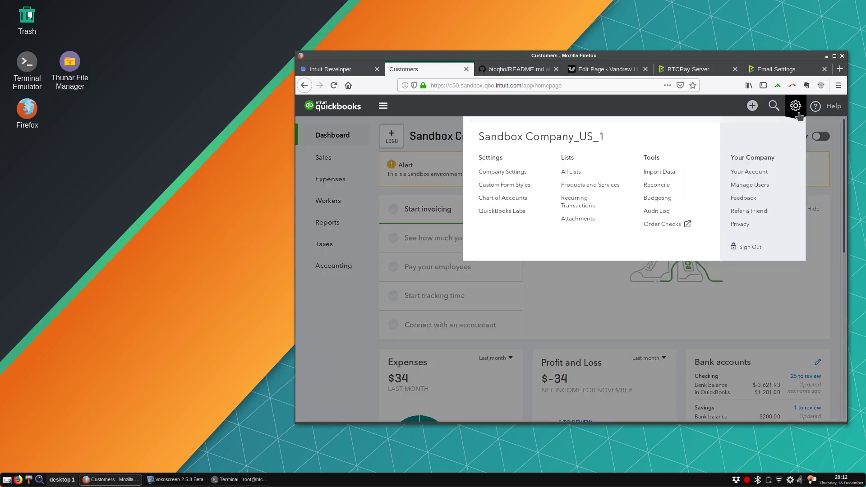
pyautogui.click(502, 171)
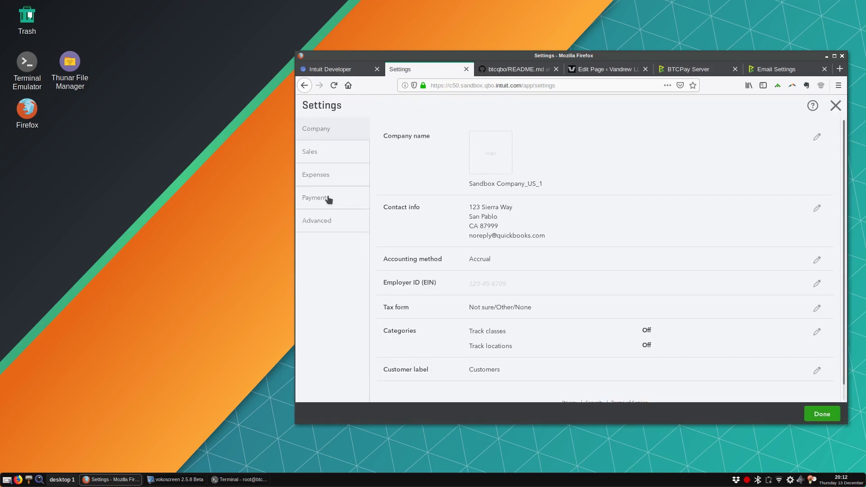
pyautogui.click(331, 151)
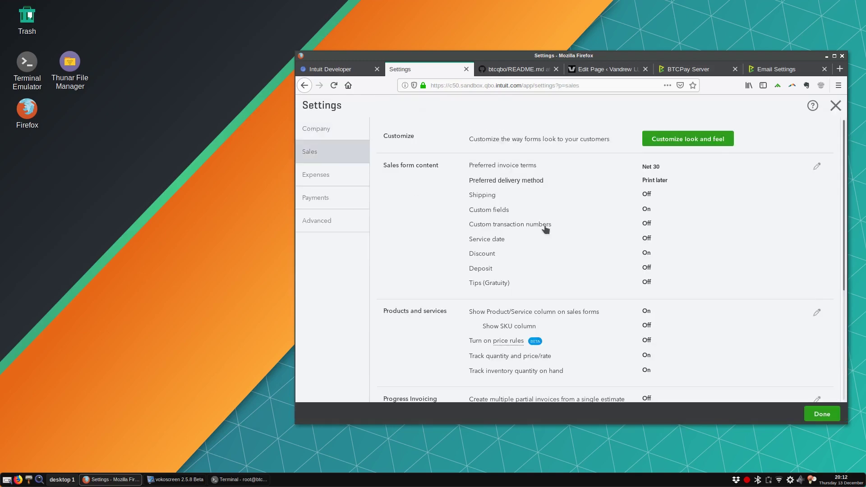
pyautogui.scroll(-5, 547, 228)
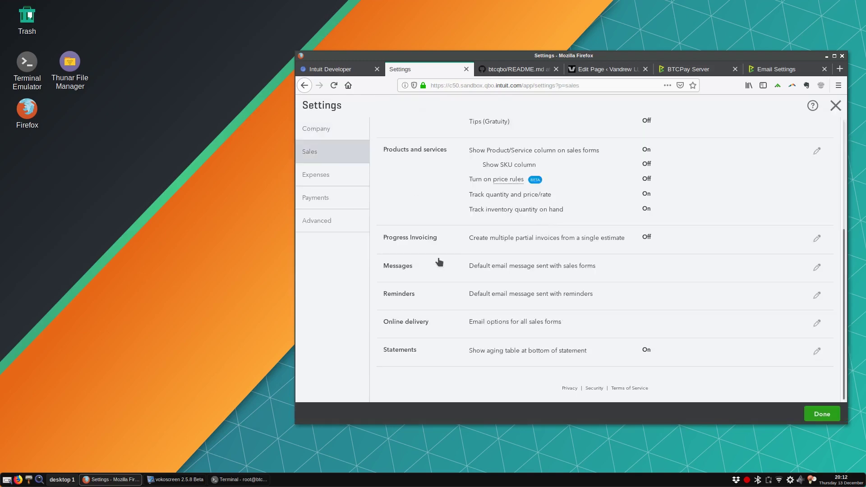
pyautogui.click(817, 268)
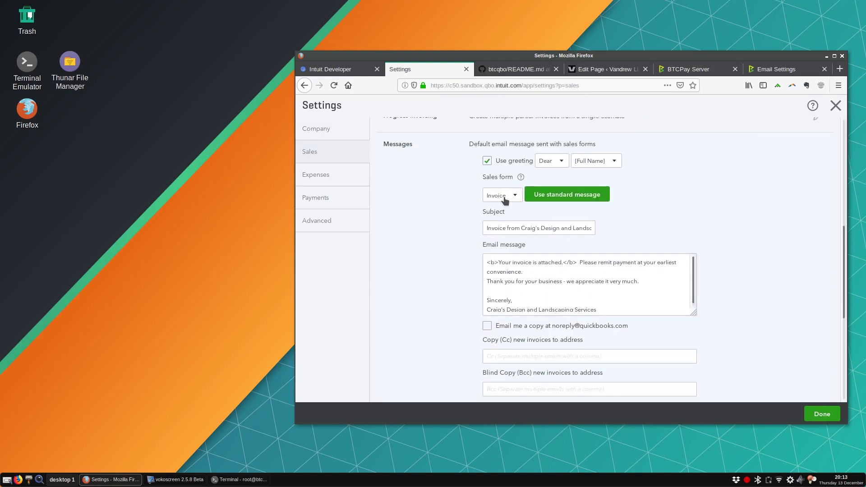
# - Replace the default invoice email message with the README's sample text offering Bitcoin and US Dollar payment
pyautogui.click(519, 69)
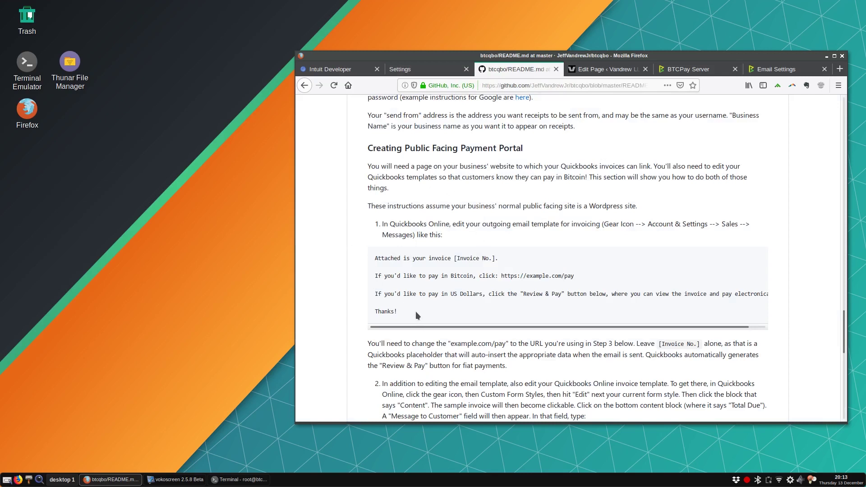
pyautogui.moveTo(457, 313); pyautogui.dragTo(387, 257)
pyautogui.rightClick(390, 258)
pyautogui.click(406, 264)
pyautogui.click(414, 69)
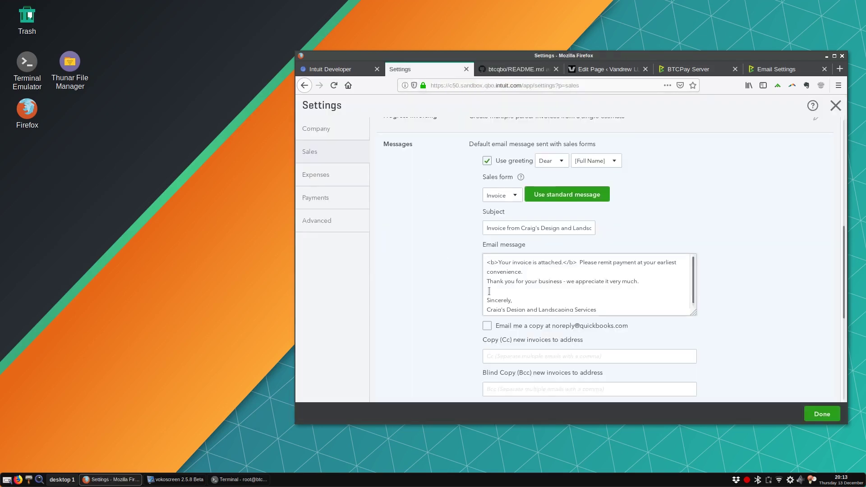
pyautogui.click(502, 264)
pyautogui.hotkey('ctrl', 'a')
pyautogui.rightClick(502, 264)
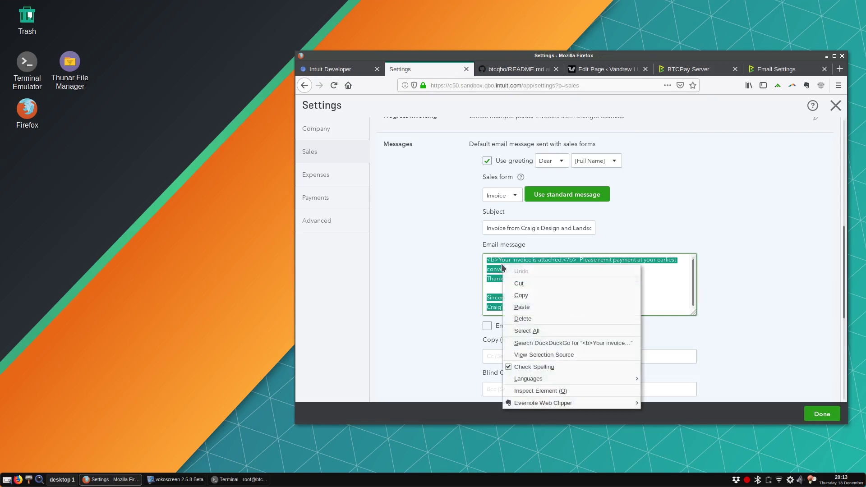
pyautogui.click(549, 311)
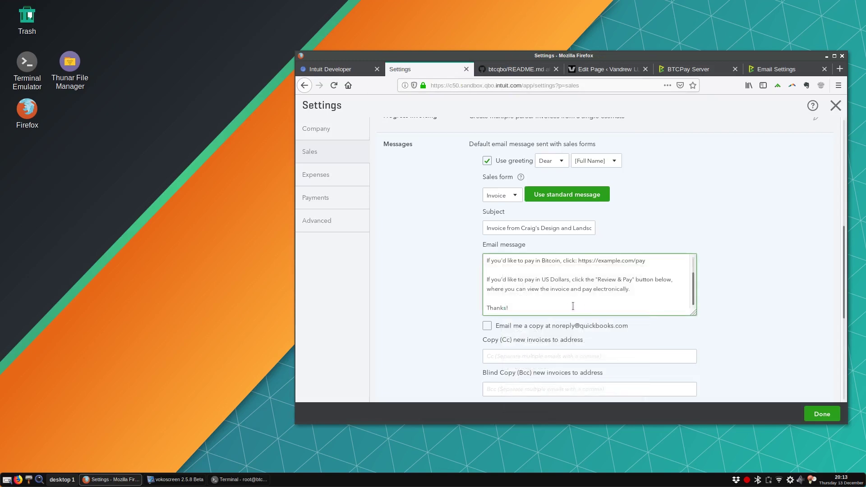
# - Review the new invoice email message's placeholder and payment link, save the sales form messages, and close the company settings
pyautogui.scroll(2, 575, 306)
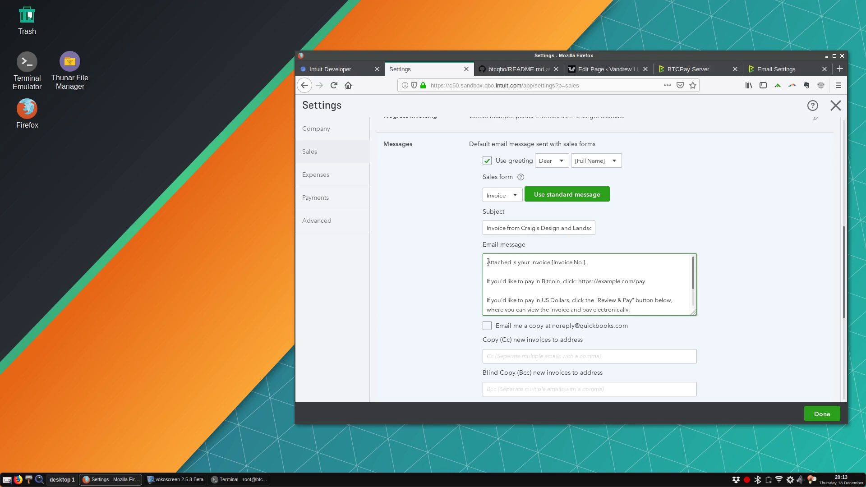
pyautogui.moveTo(489, 263); pyautogui.dragTo(638, 266)
pyautogui.click(558, 262)
pyautogui.moveTo(494, 282); pyautogui.dragTo(603, 282)
pyautogui.click(585, 281)
pyautogui.scroll(-1, 695, 277)
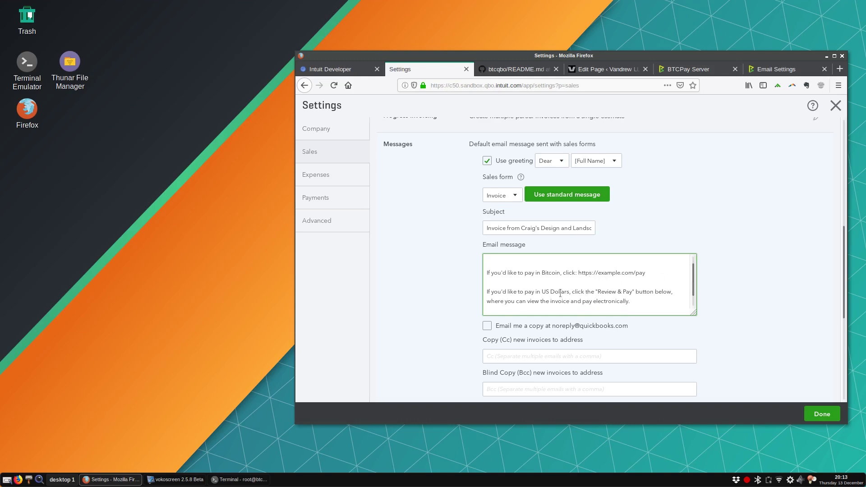
pyautogui.moveTo(696, 281); pyautogui.dragTo(688, 295)
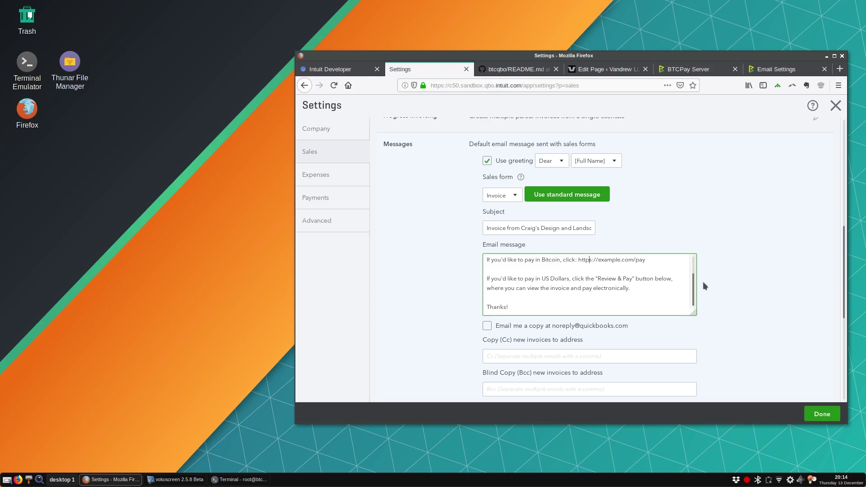
pyautogui.scroll(-4, 767, 252)
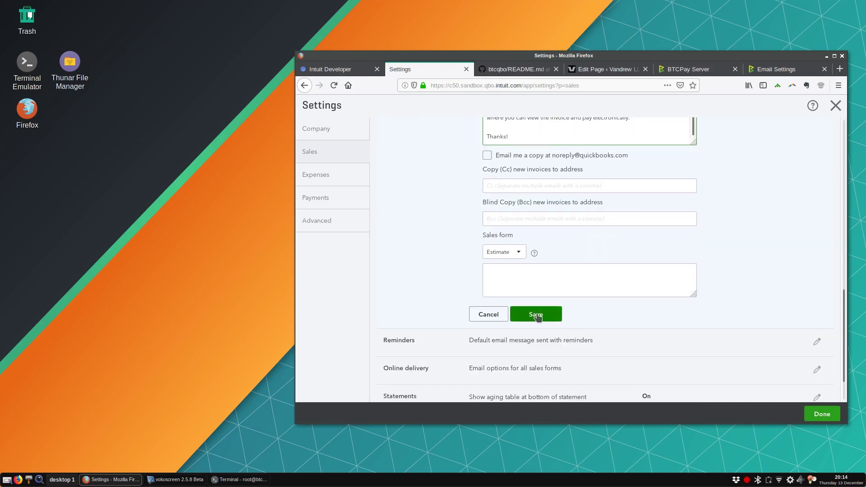
pyautogui.click(536, 315)
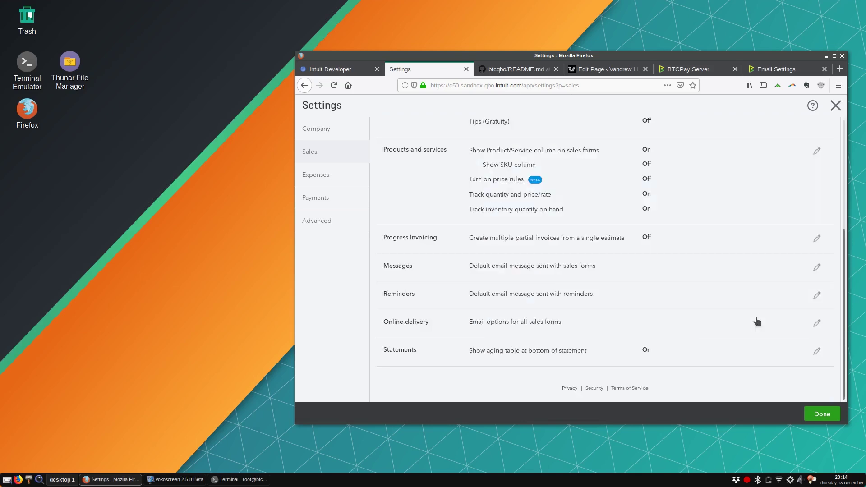
pyautogui.click(836, 105)
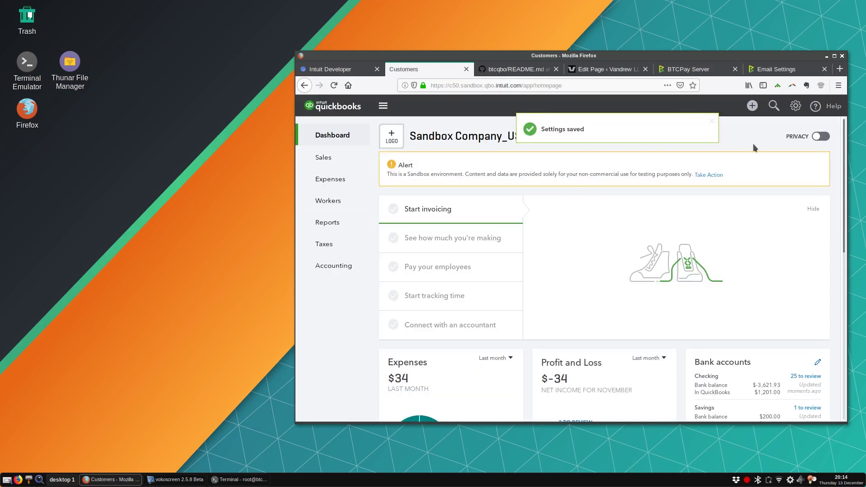
# - Open the Standard custom form style for editing and show its footer settings
pyautogui.click(796, 107)
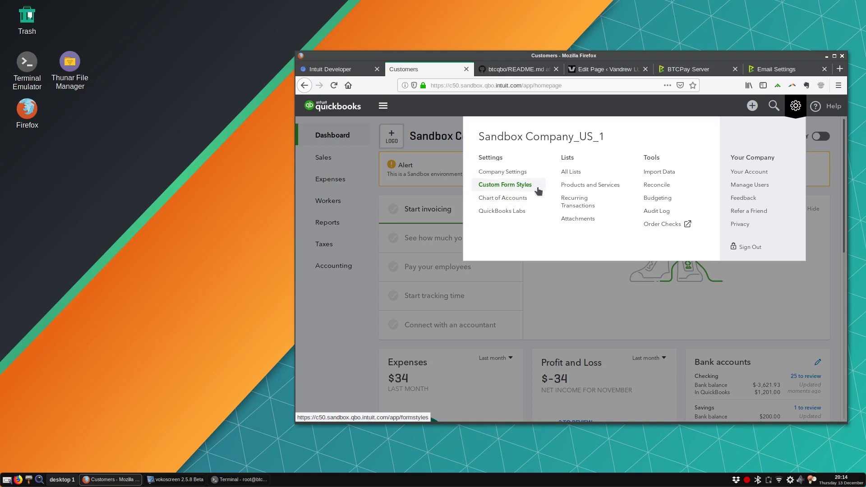
pyautogui.click(520, 188)
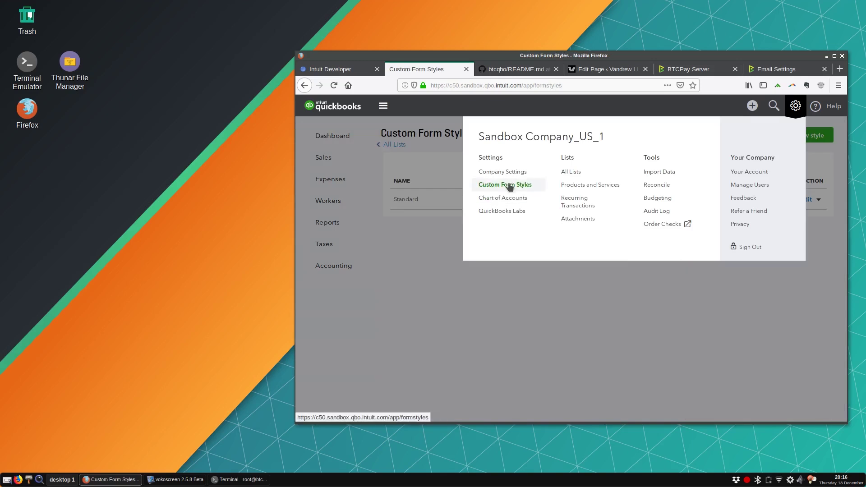
pyautogui.click(509, 187)
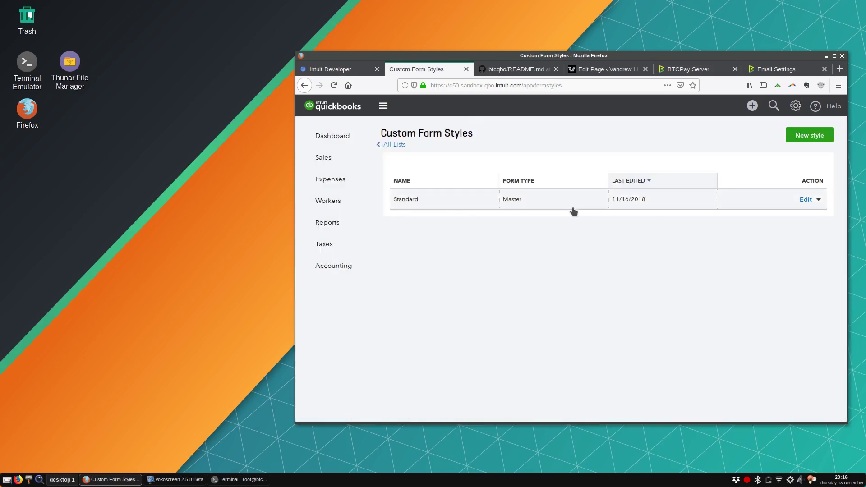
pyautogui.click(806, 202)
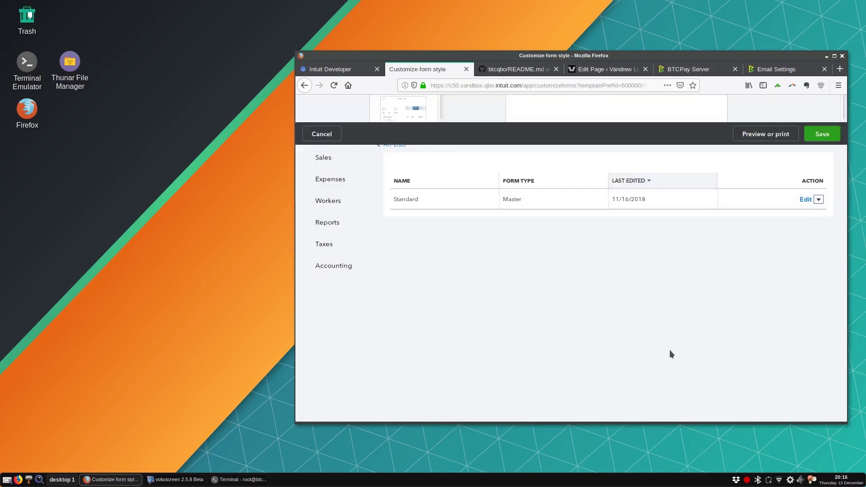
pyautogui.click(333, 225)
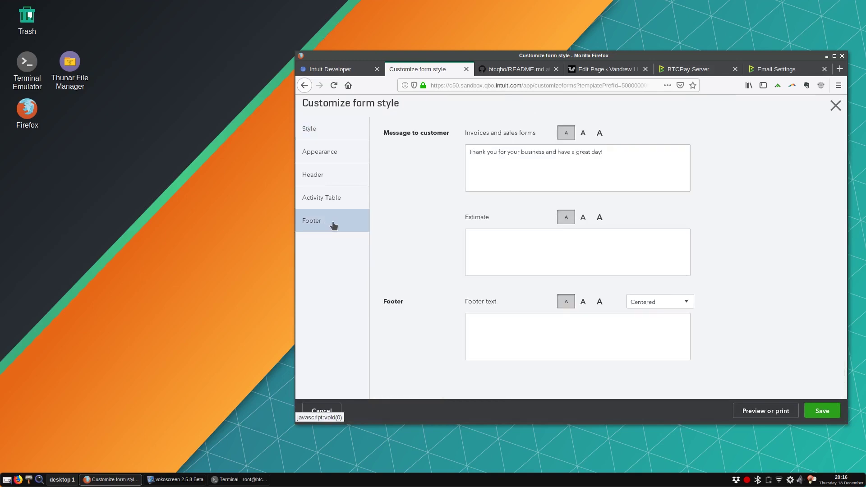
pyautogui.doubleClick(482, 153)
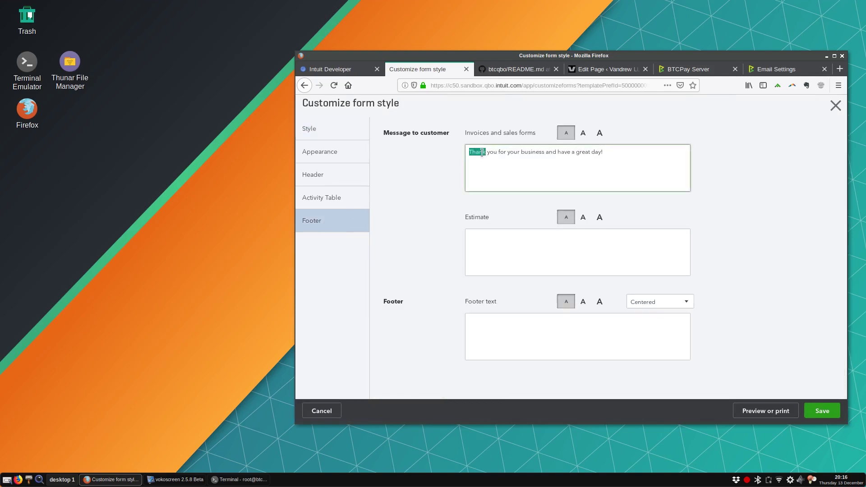
pyautogui.hotkey('ctrl', 'a')
pyautogui.click(499, 72)
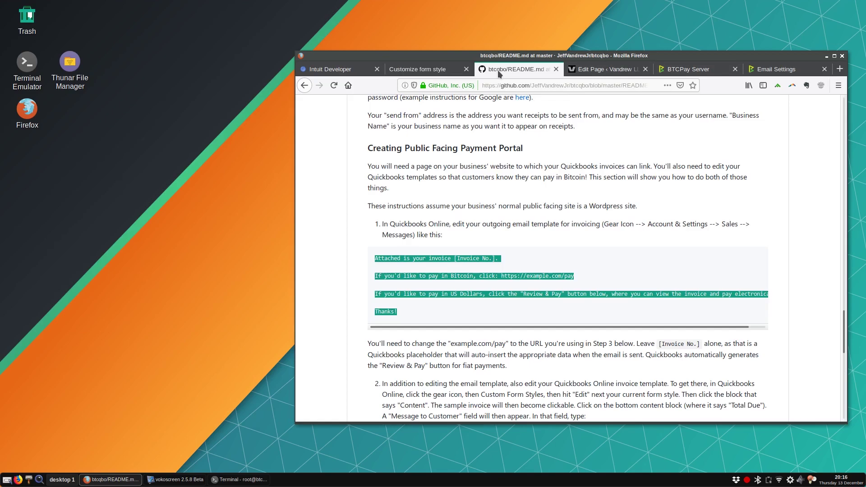
pyautogui.click(519, 202)
pyautogui.scroll(-5, 519, 203)
pyautogui.moveTo(559, 319); pyautogui.dragTo(354, 307)
pyautogui.rightClick(407, 311)
pyautogui.click(443, 318)
pyautogui.click(378, 199)
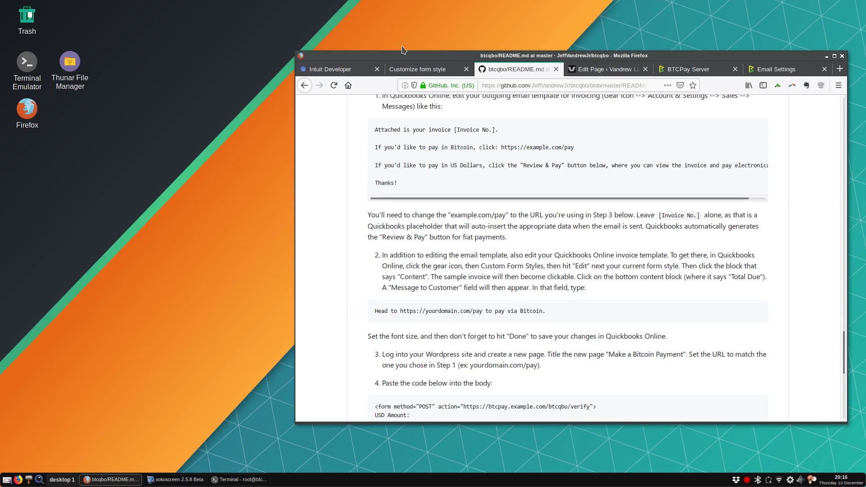
pyautogui.click(336, 71)
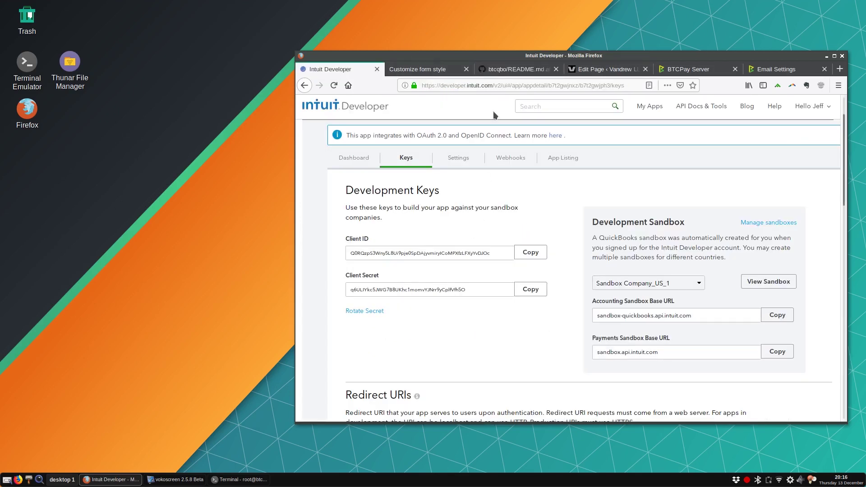
pyautogui.click(417, 69)
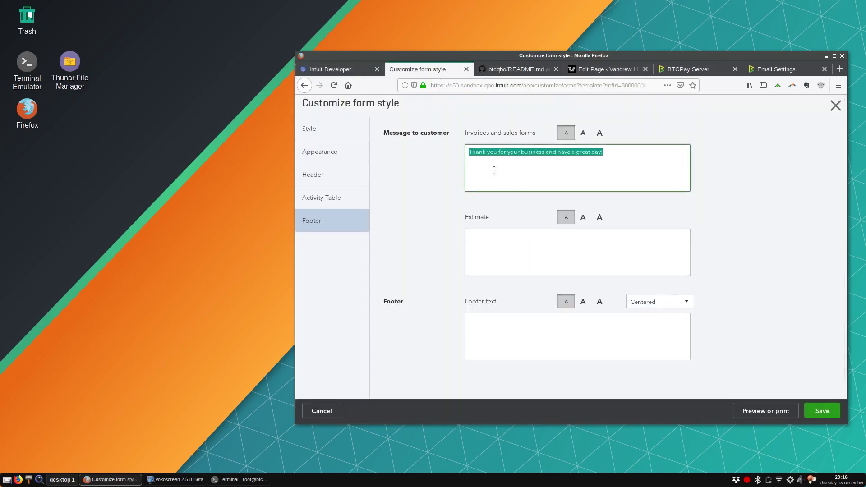
pyautogui.hotkey('ctrl', 'v')
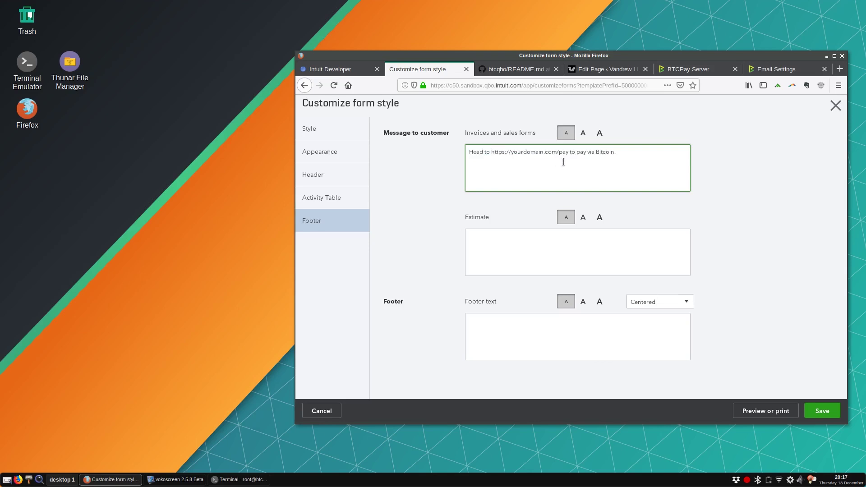
# - Check the domain placeholder in the customer message and save the Standard form style
pyautogui.doubleClick(528, 152)
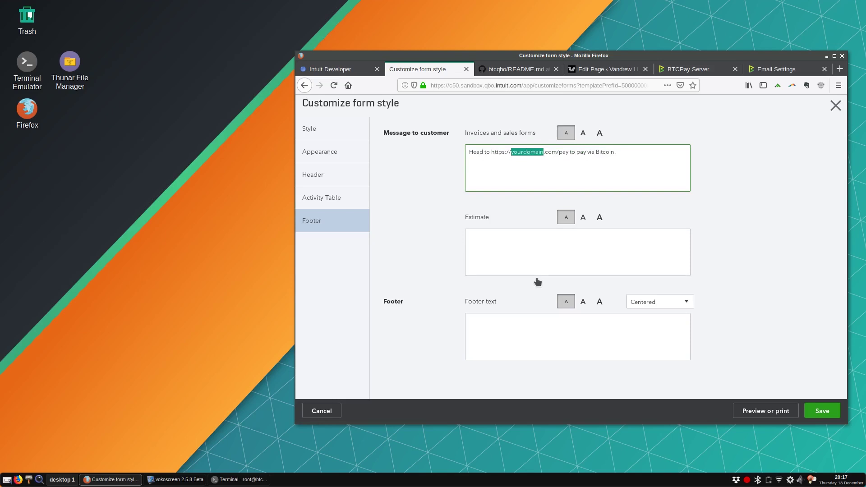
pyautogui.click(751, 223)
pyautogui.click(824, 411)
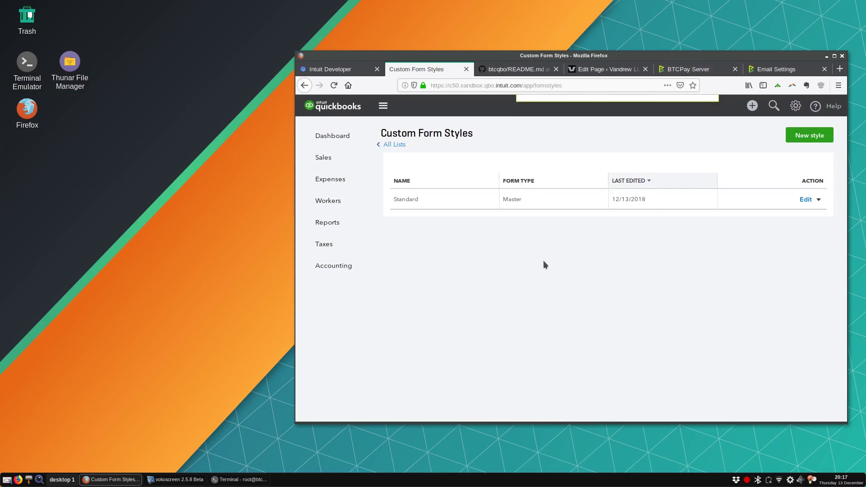
# - Open the latest Freeman Sporting Goods invoice from the recent transactions, dismiss the deposit account prompt, and save it for sending to preview its email
pyautogui.click(774, 115)
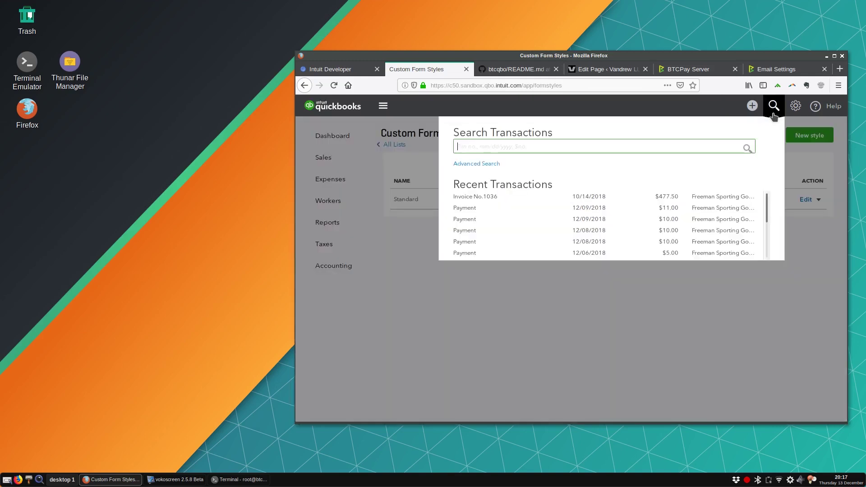
pyautogui.click(515, 197)
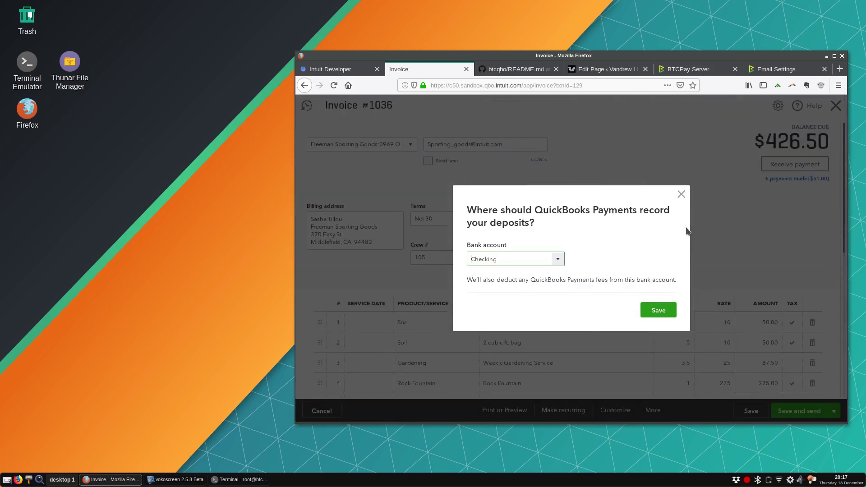
pyautogui.click(681, 194)
pyautogui.scroll(-5, 567, 235)
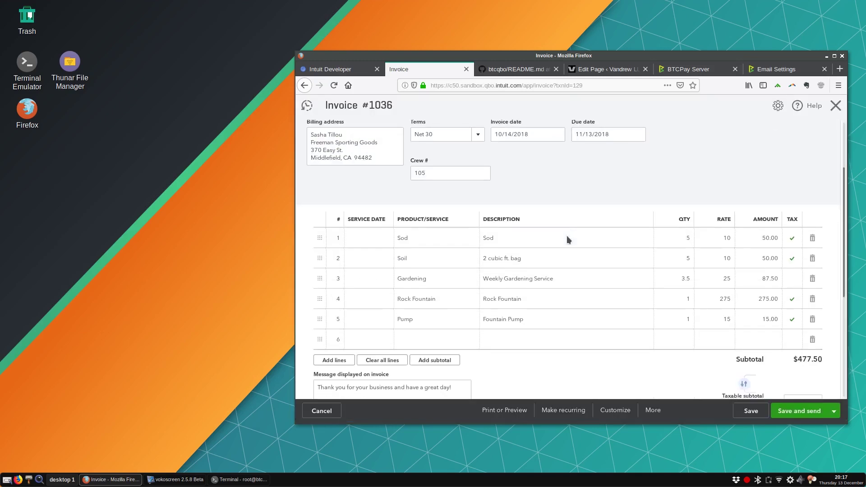
pyautogui.click(798, 412)
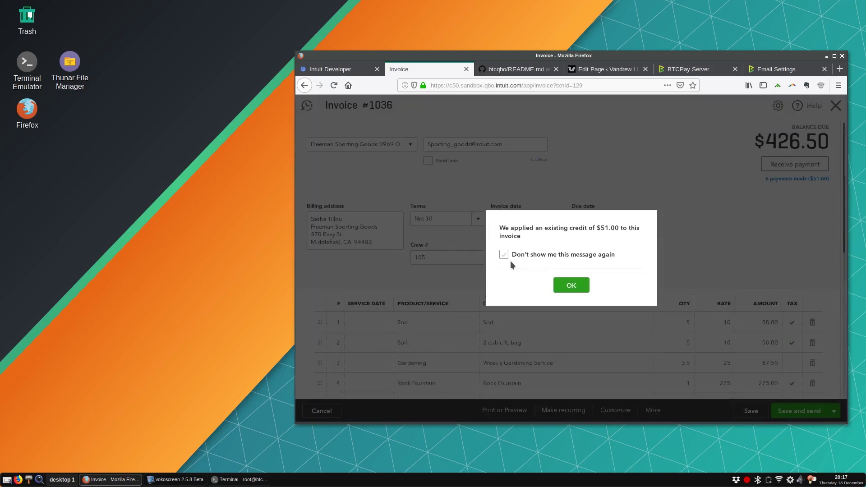
pyautogui.click(571, 285)
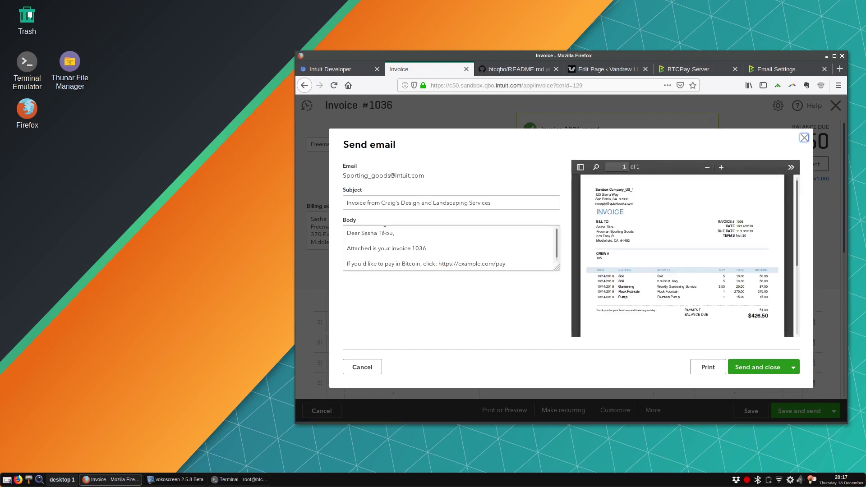
# - Examine the invoice email's body, Bitcoin payment link and attached invoice preview, and cancel without sending
pyautogui.scroll(-2, 422, 245)
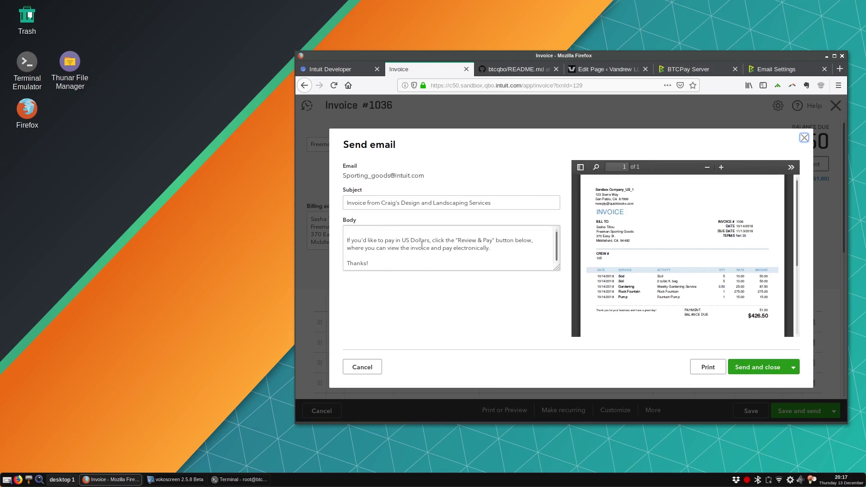
pyautogui.scroll(2, 422, 245)
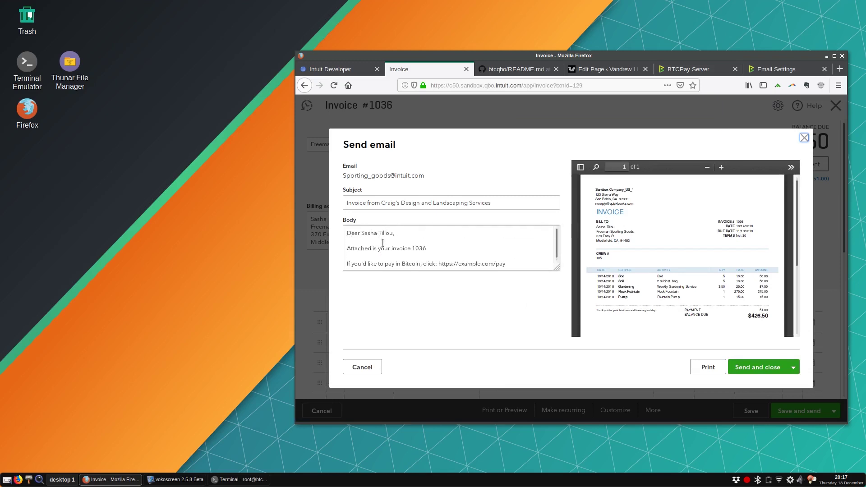
pyautogui.scroll(-1, 358, 235)
pyautogui.scroll(-1, 358, 235)
pyautogui.scroll(2, 366, 246)
pyautogui.scroll(-2, 442, 246)
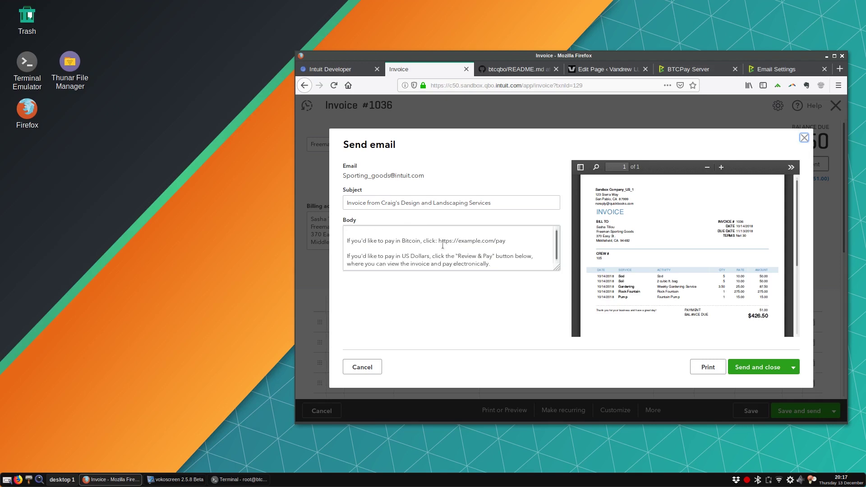
pyautogui.moveTo(438, 244); pyautogui.dragTo(499, 243)
pyautogui.click(500, 242)
pyautogui.scroll(3, 430, 246)
pyautogui.scroll(-3, 430, 246)
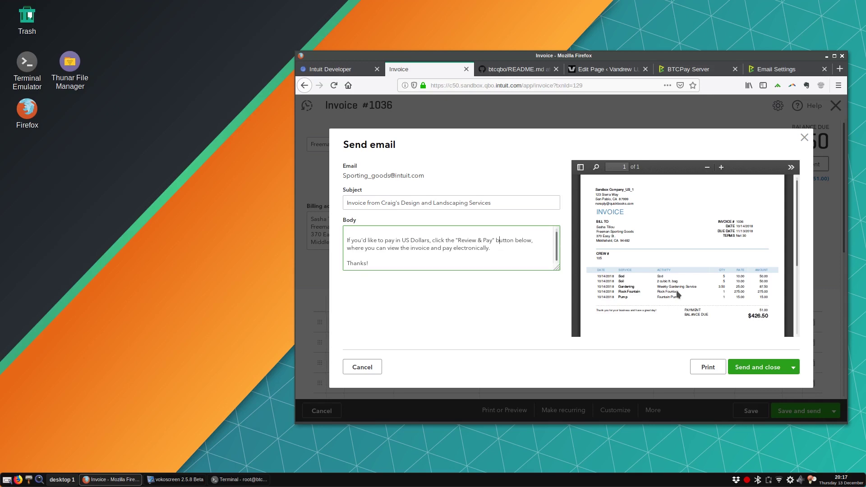
pyautogui.moveTo(797, 208)
pyautogui.mouseDown()
pyautogui.moveTo(797, 259)
pyautogui.moveTo(800, 197)
pyautogui.mouseUp()
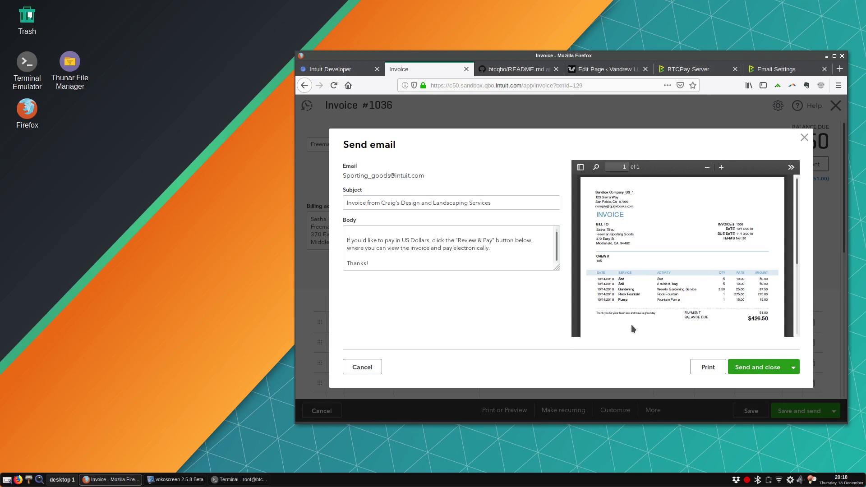
pyautogui.click(376, 369)
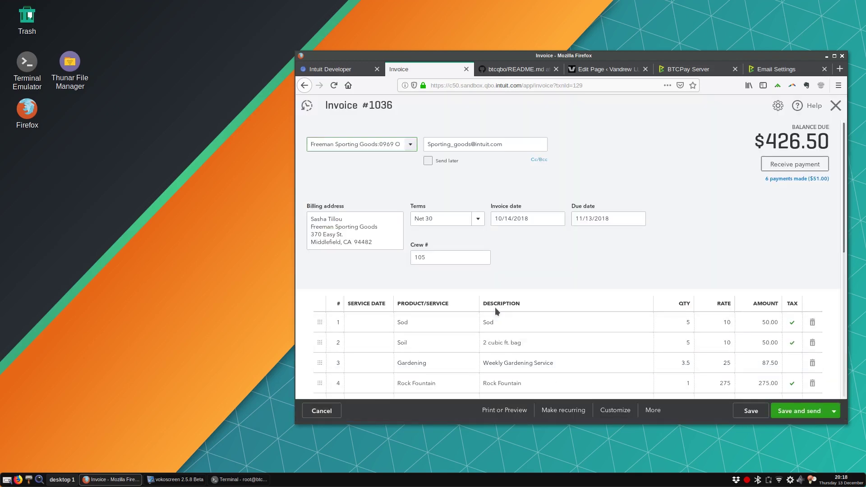
# - Review the line items and totals of the open Freeman Sporting Goods invoice, and close it
pyautogui.scroll(-10, 497, 305)
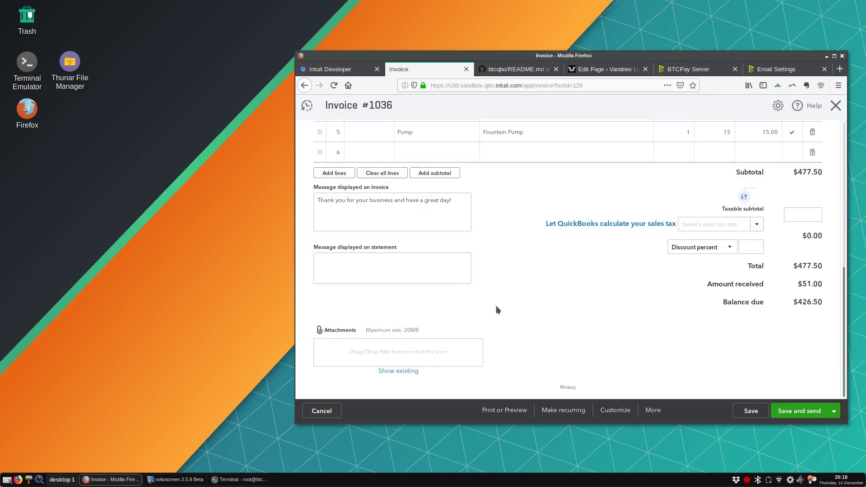
pyautogui.scroll(10, 460, 239)
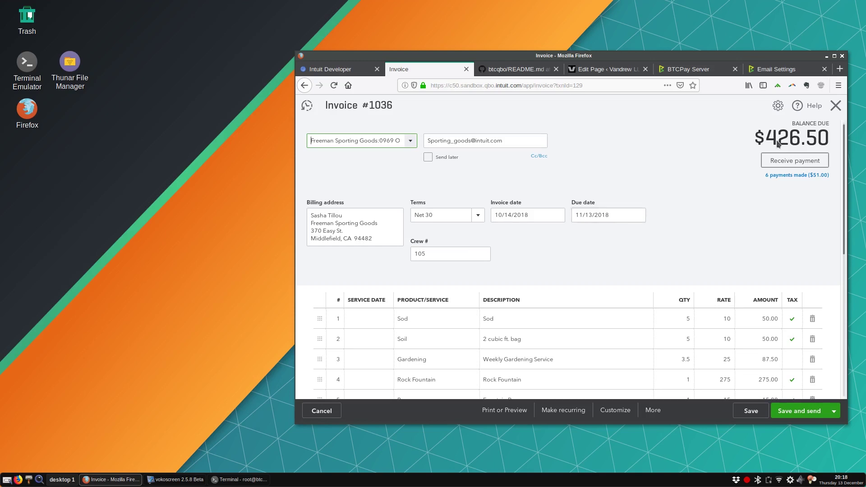
pyautogui.click(837, 107)
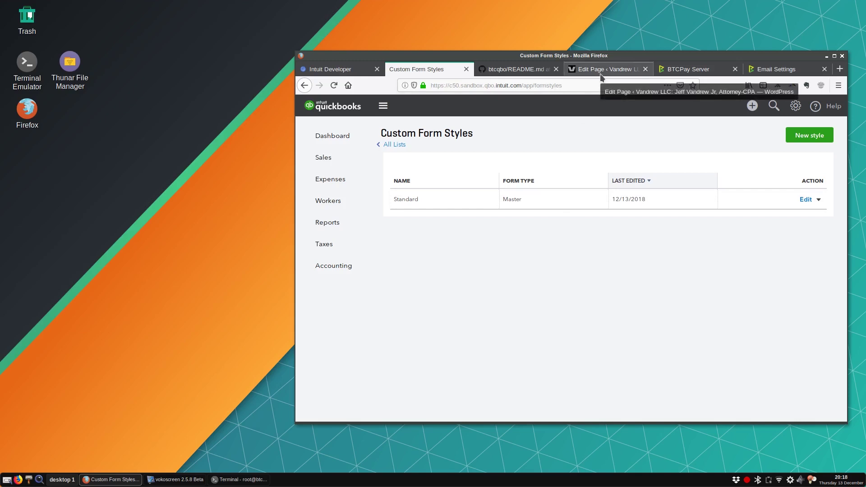
pyautogui.rightClick(747, 480)
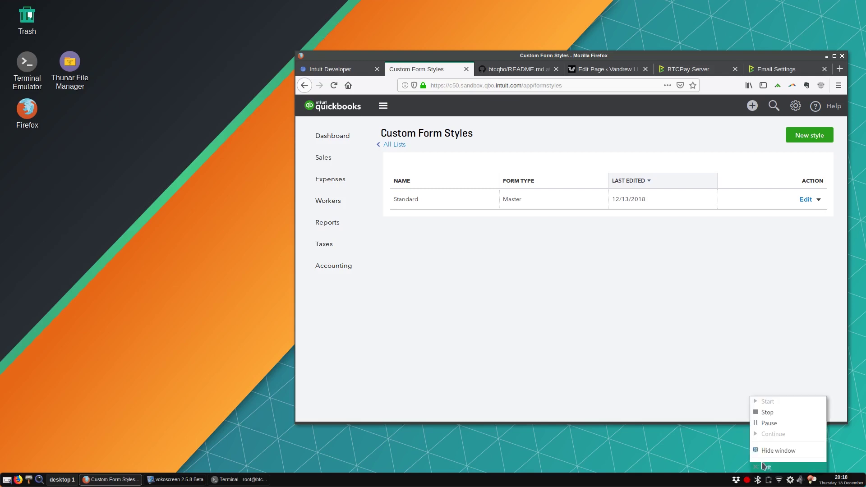
pyautogui.click(769, 423)
pyautogui.click(784, 435)
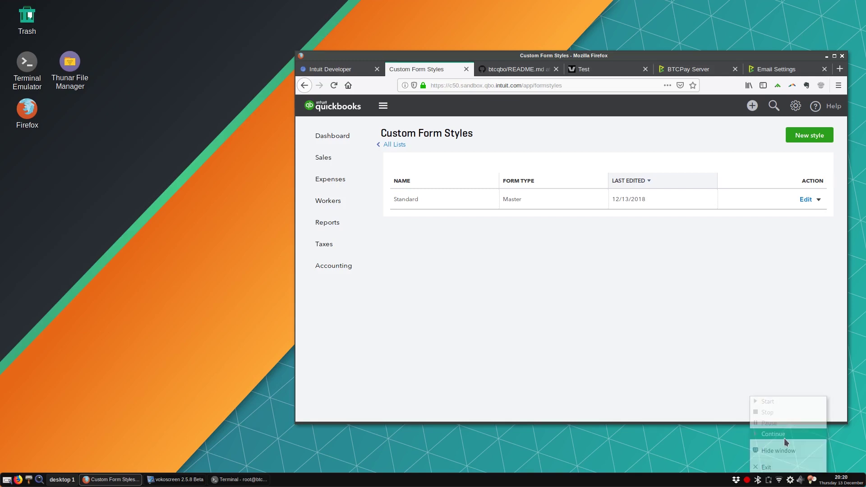
# - Return to the btcqbo README and examine the WordPress payment page instructions and the HTML form code for its body
pyautogui.click(517, 73)
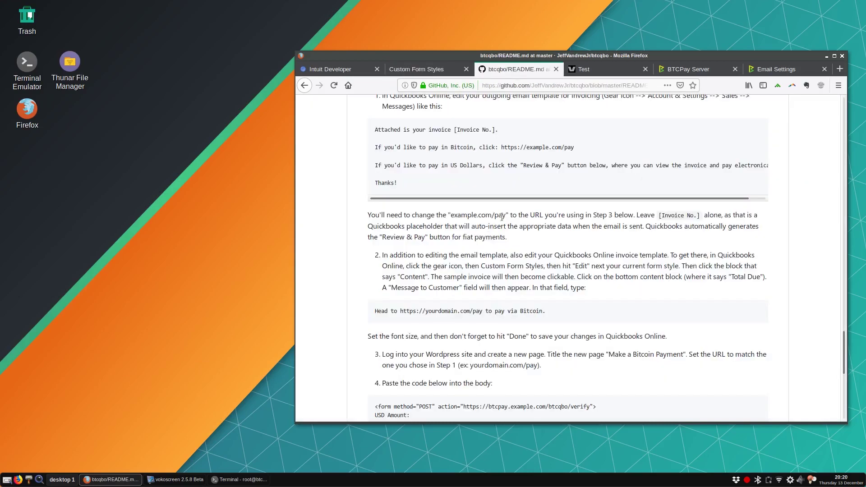
pyautogui.scroll(-5, 502, 219)
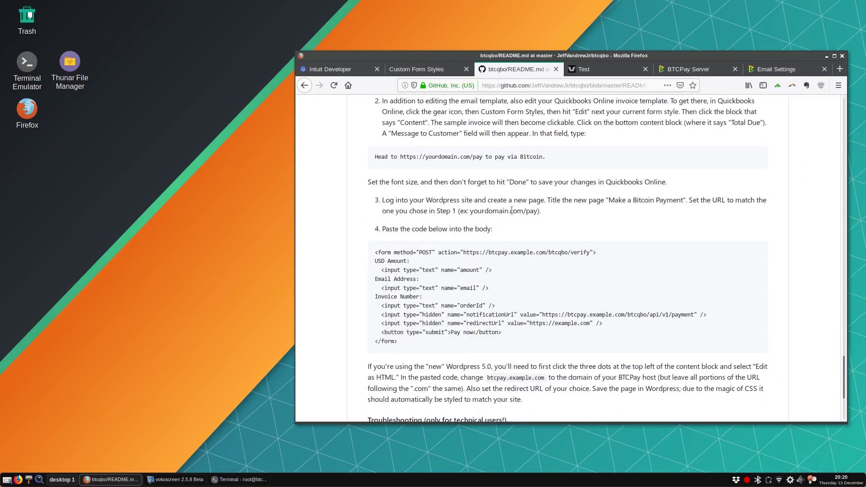
pyautogui.scroll(-3, 459, 215)
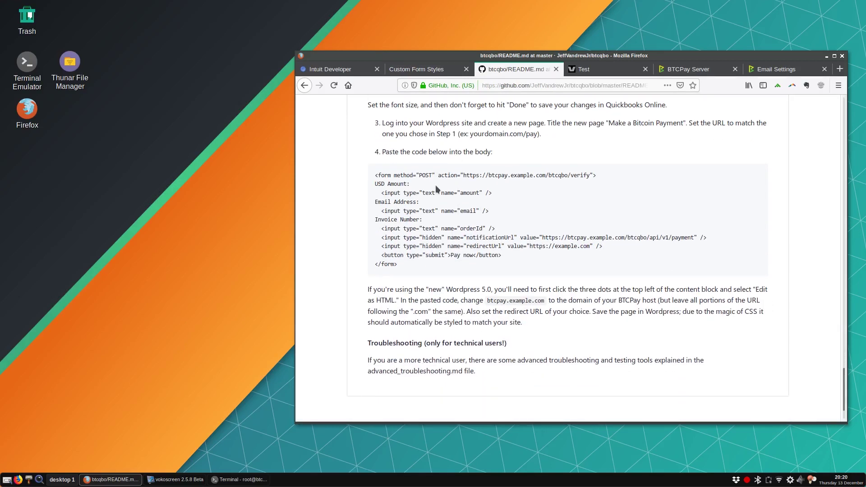
pyautogui.tripleClick(426, 247)
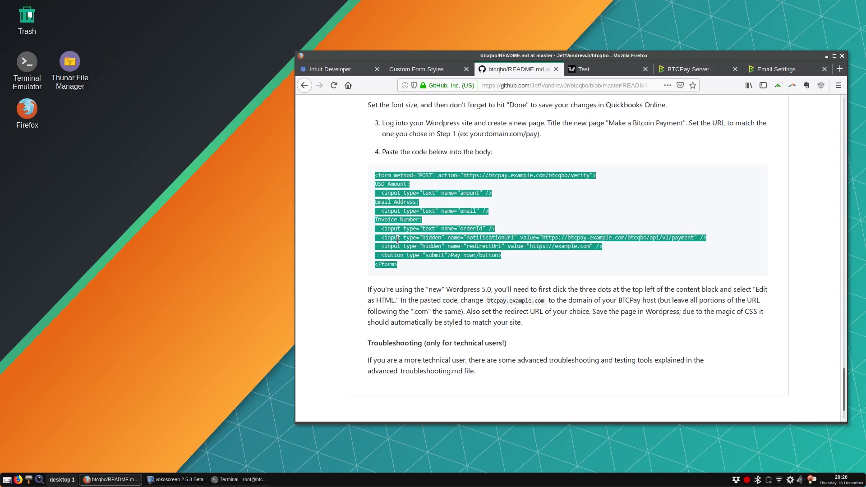
pyautogui.click(504, 269)
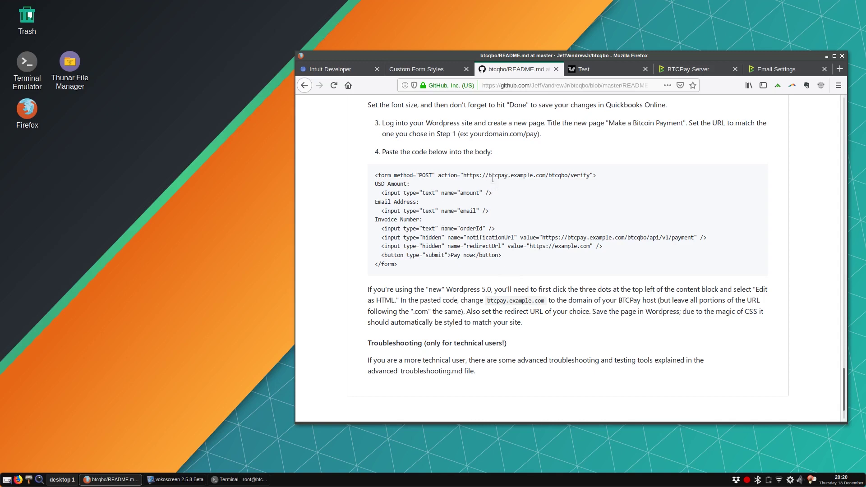
# - Examine the placeholders in the README form code: the BTCPay domain in the action and notification URLs, and the redirect URL
pyautogui.moveTo(492, 178); pyautogui.dragTo(547, 176)
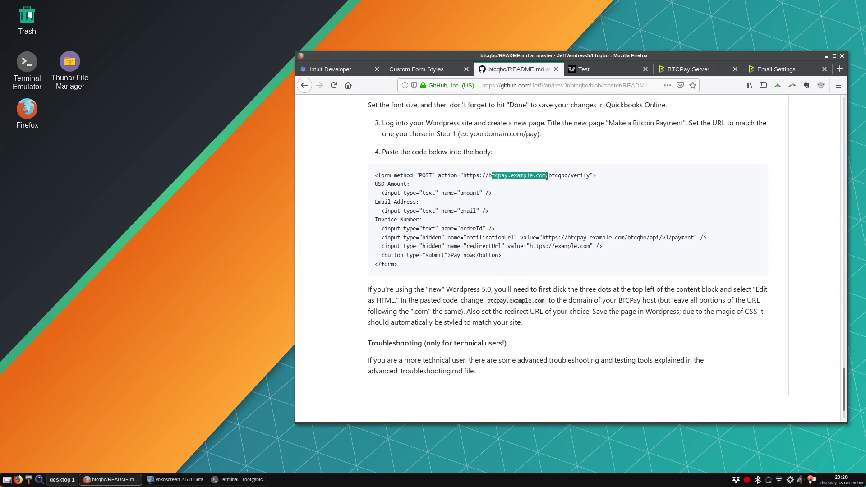
pyautogui.click(495, 176)
pyautogui.moveTo(490, 177); pyautogui.dragTo(547, 178)
pyautogui.click(537, 200)
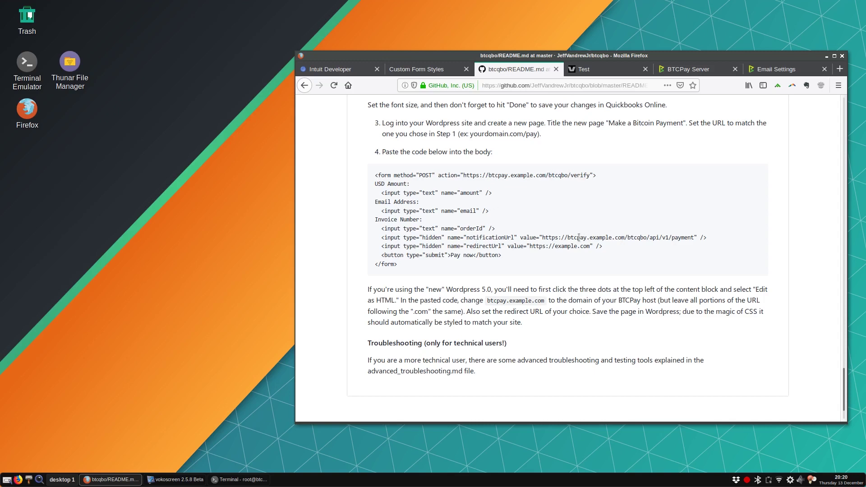
pyautogui.moveTo(569, 239); pyautogui.dragTo(624, 236)
pyautogui.click(594, 204)
pyautogui.moveTo(593, 246); pyautogui.dragTo(531, 247)
pyautogui.click(564, 269)
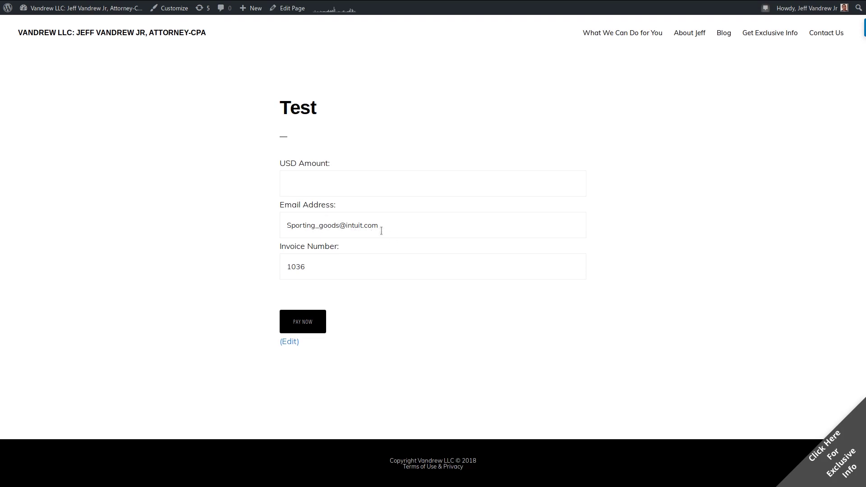
# - Enter a USD amount of 10 in the WordPress Test page's payment form and submit it to pay
pyautogui.click(337, 182)
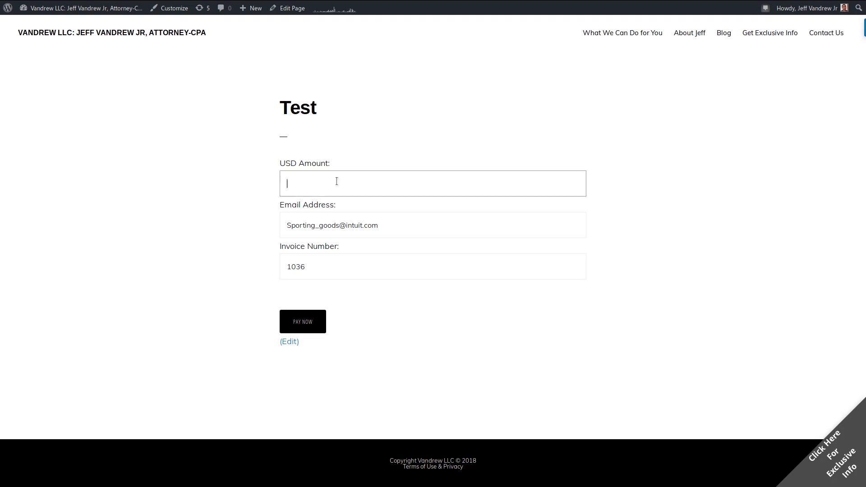
pyautogui.write('10')
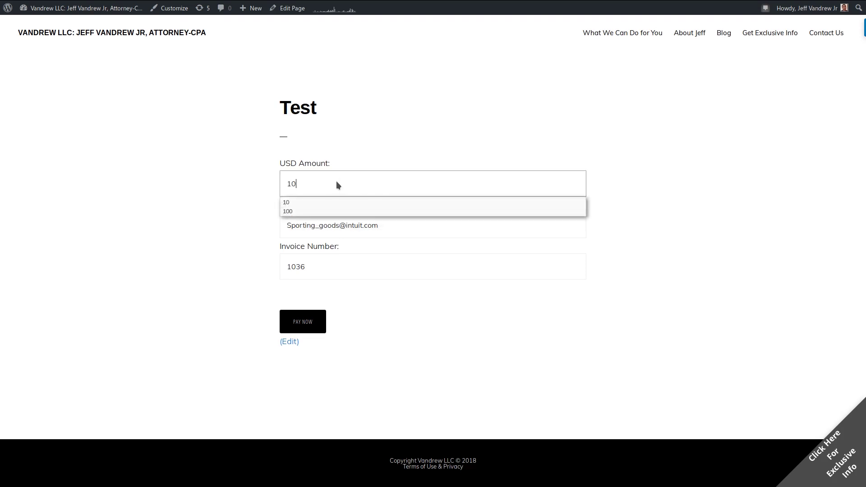
pyautogui.click(183, 225)
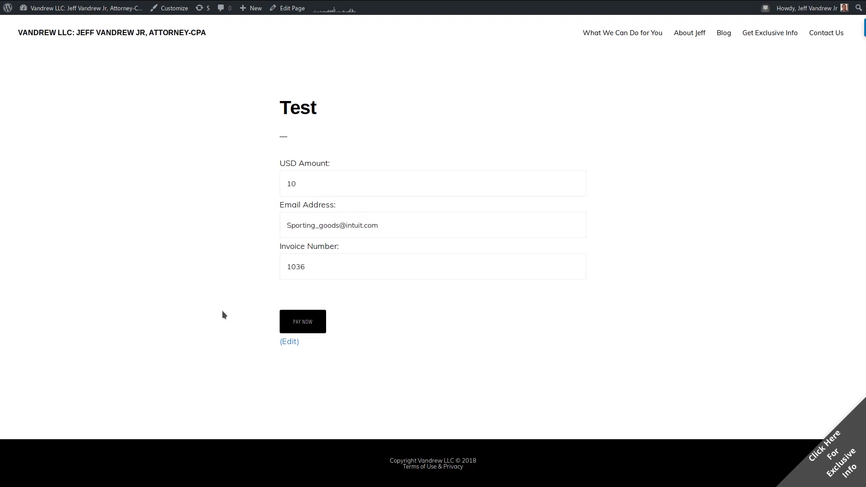
pyautogui.click(315, 326)
pyautogui.click(308, 324)
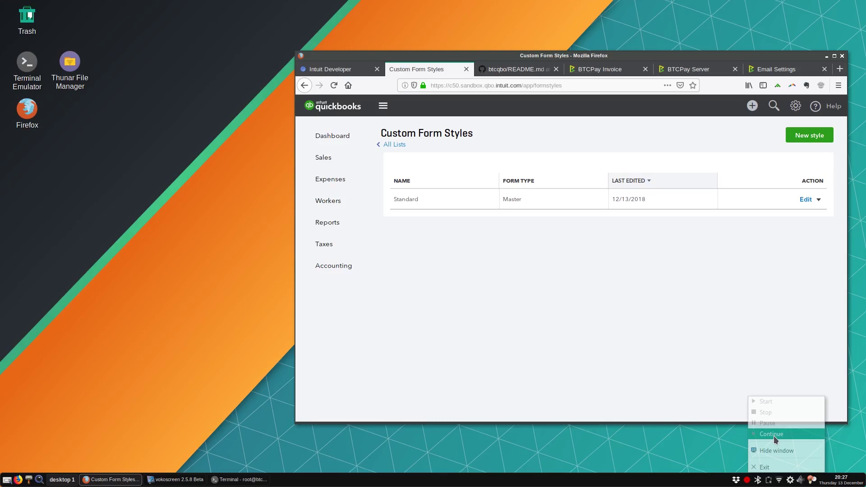
pyautogui.click(774, 435)
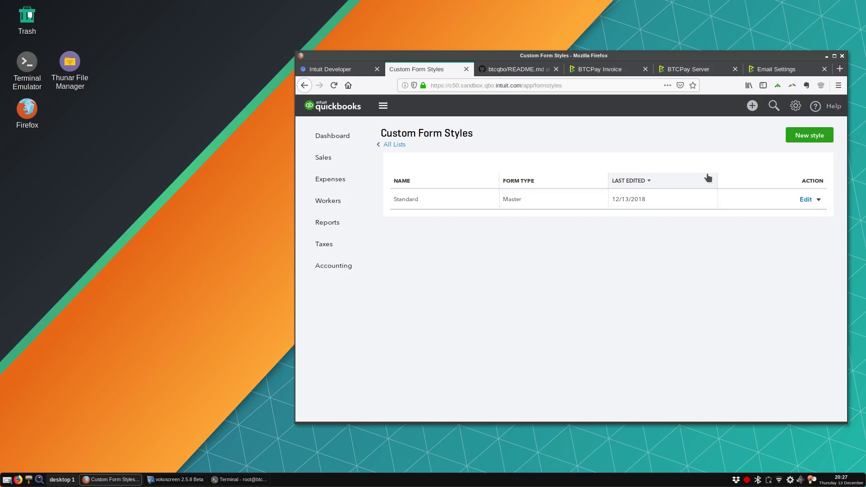
# - Open the $11.00 Freeman Sporting Goods payment from QuickBooks' recent transactions, check its deposit account and applied invoice, and close it
pyautogui.click(774, 116)
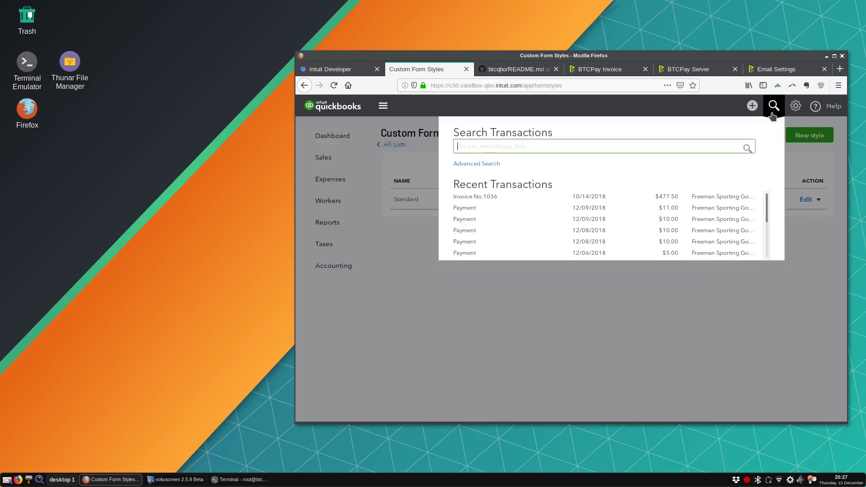
pyautogui.click(594, 210)
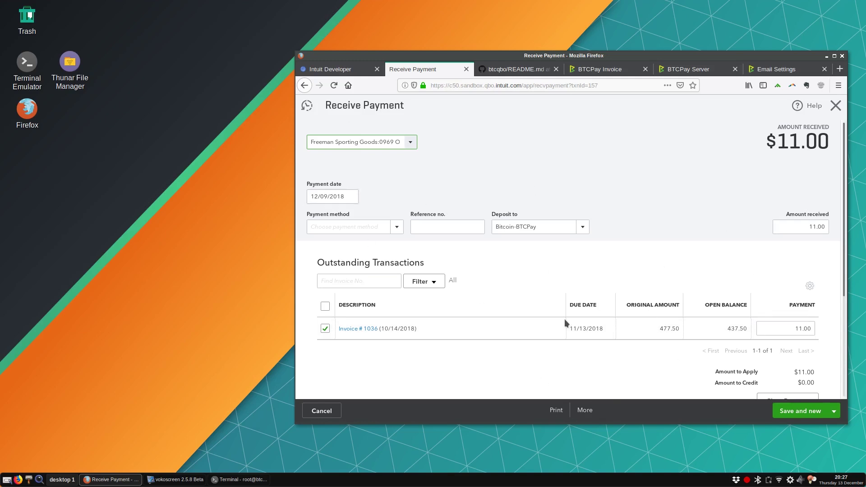
pyautogui.click(837, 108)
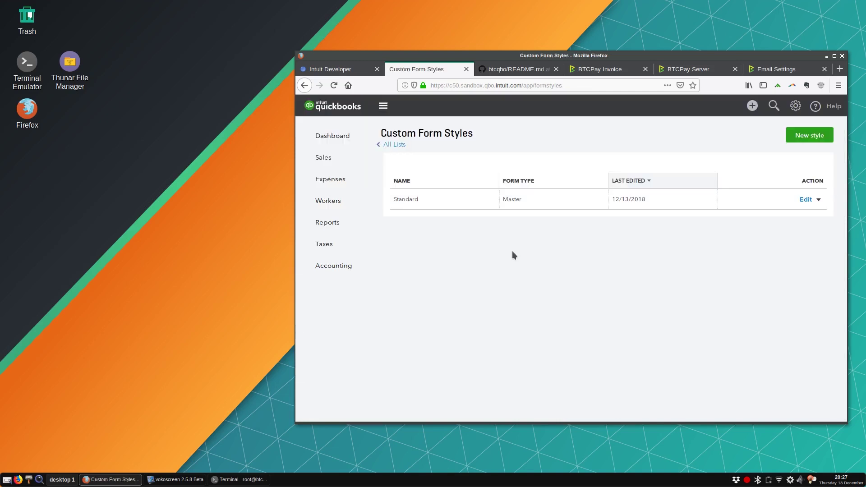